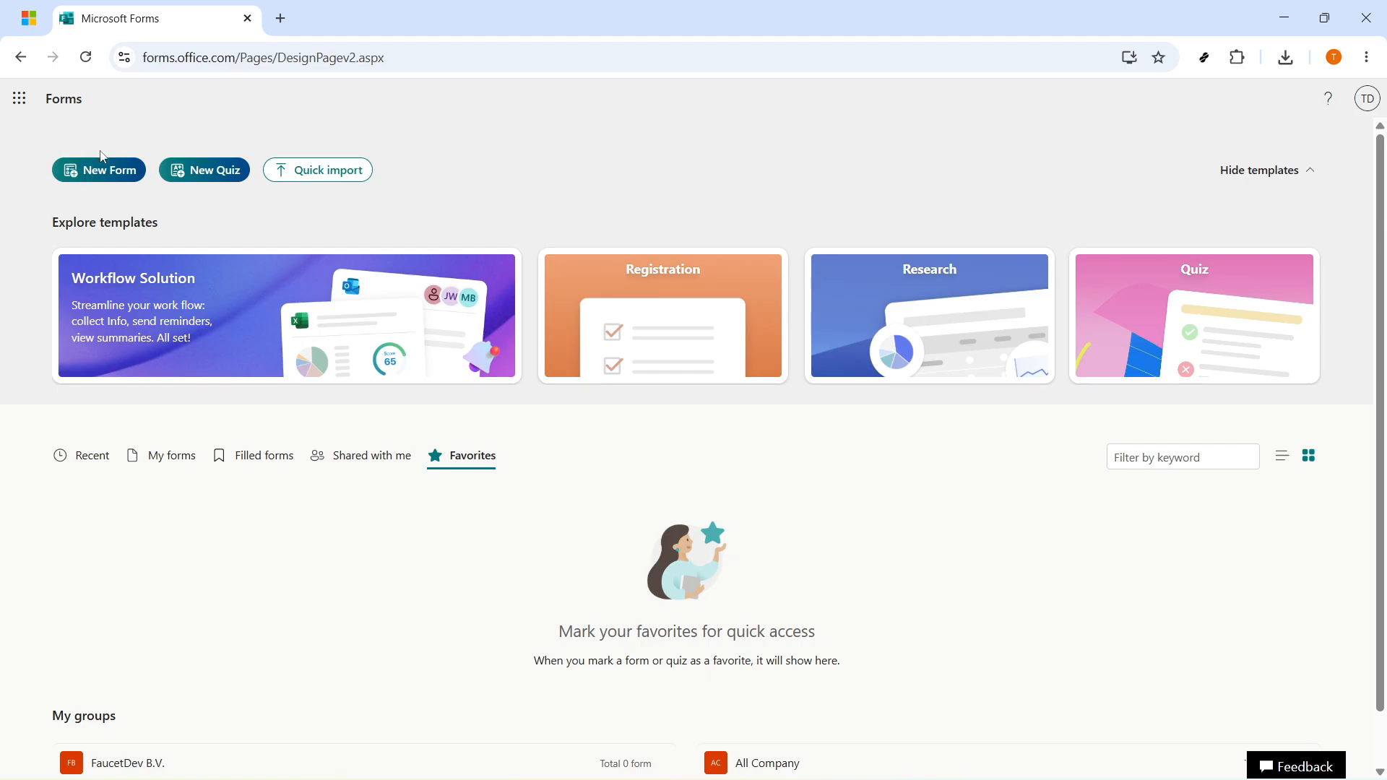
Create a new blank form and title it "Campus Recycling Check".
left_click(85, 174)
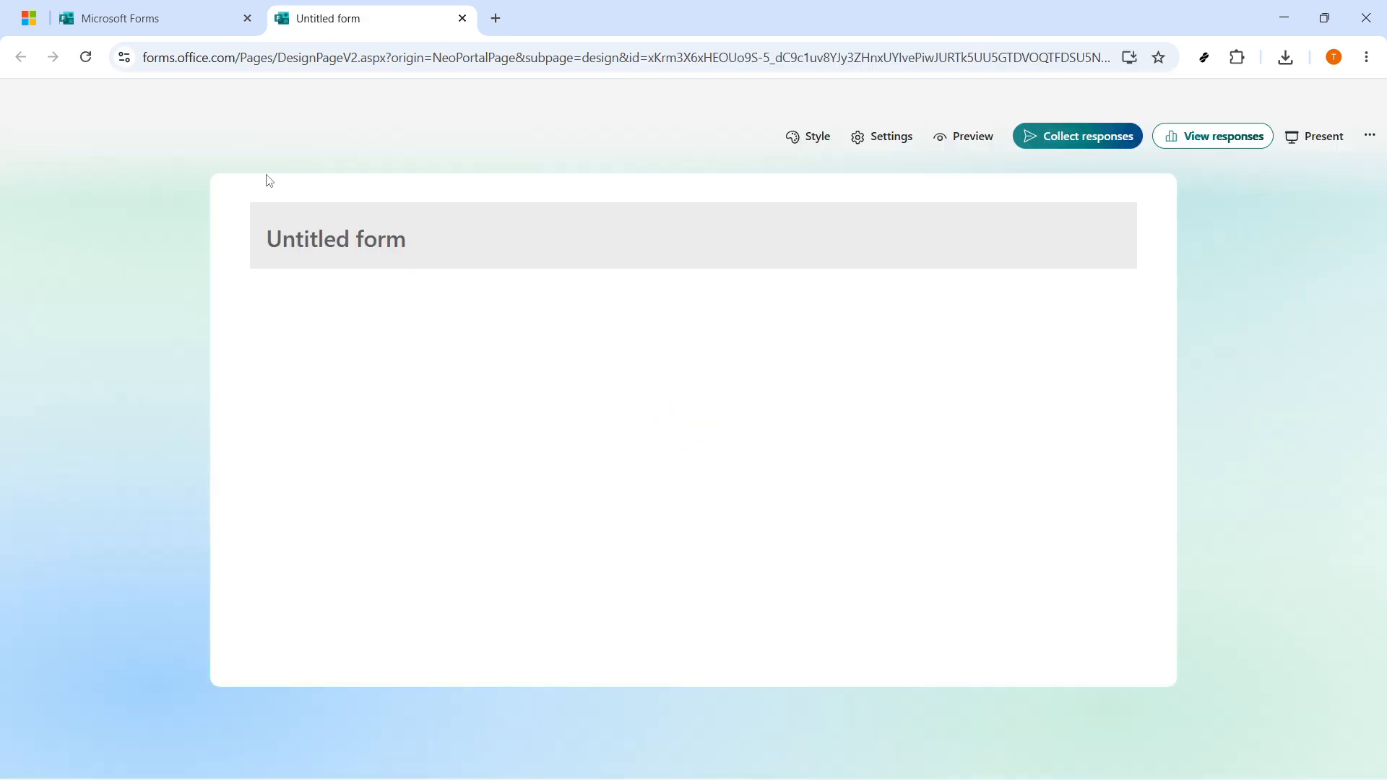
left_click(358, 235)
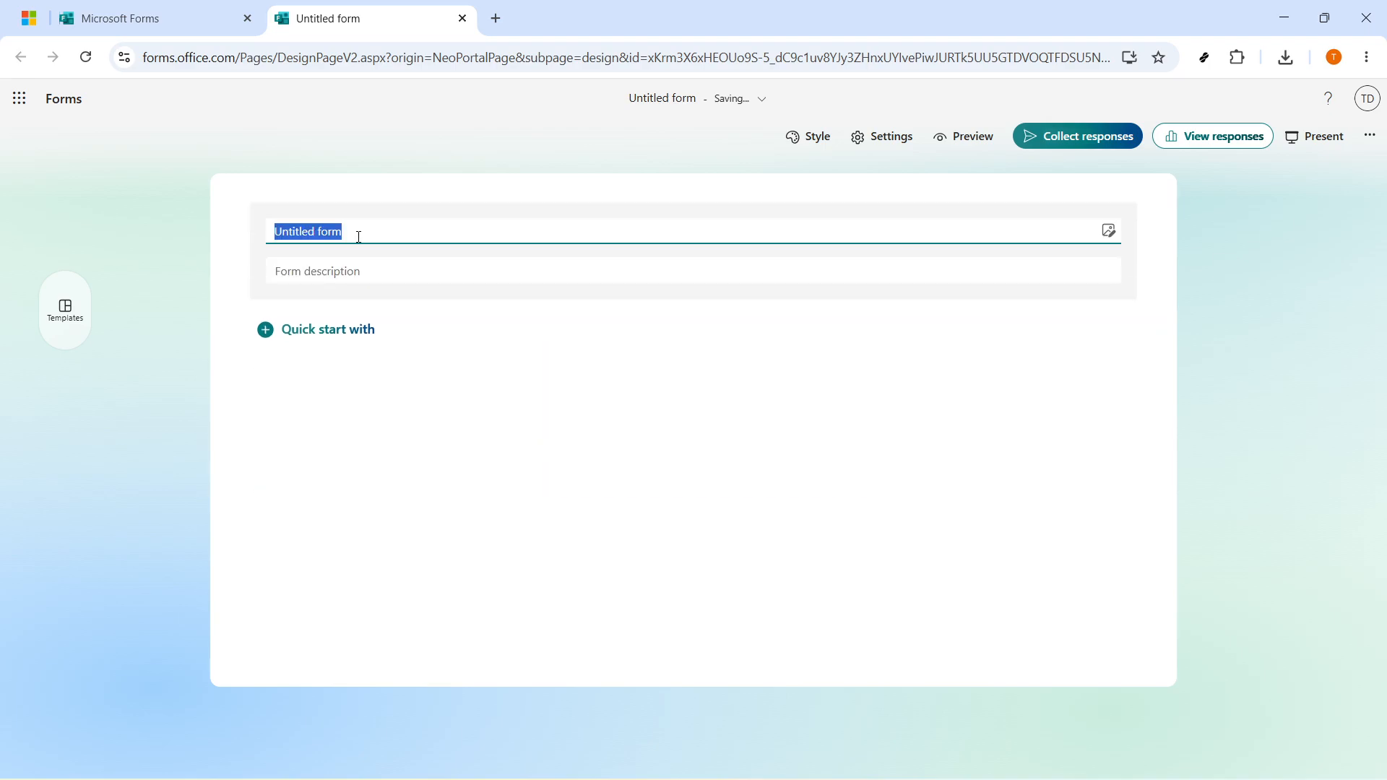
type("Camp")
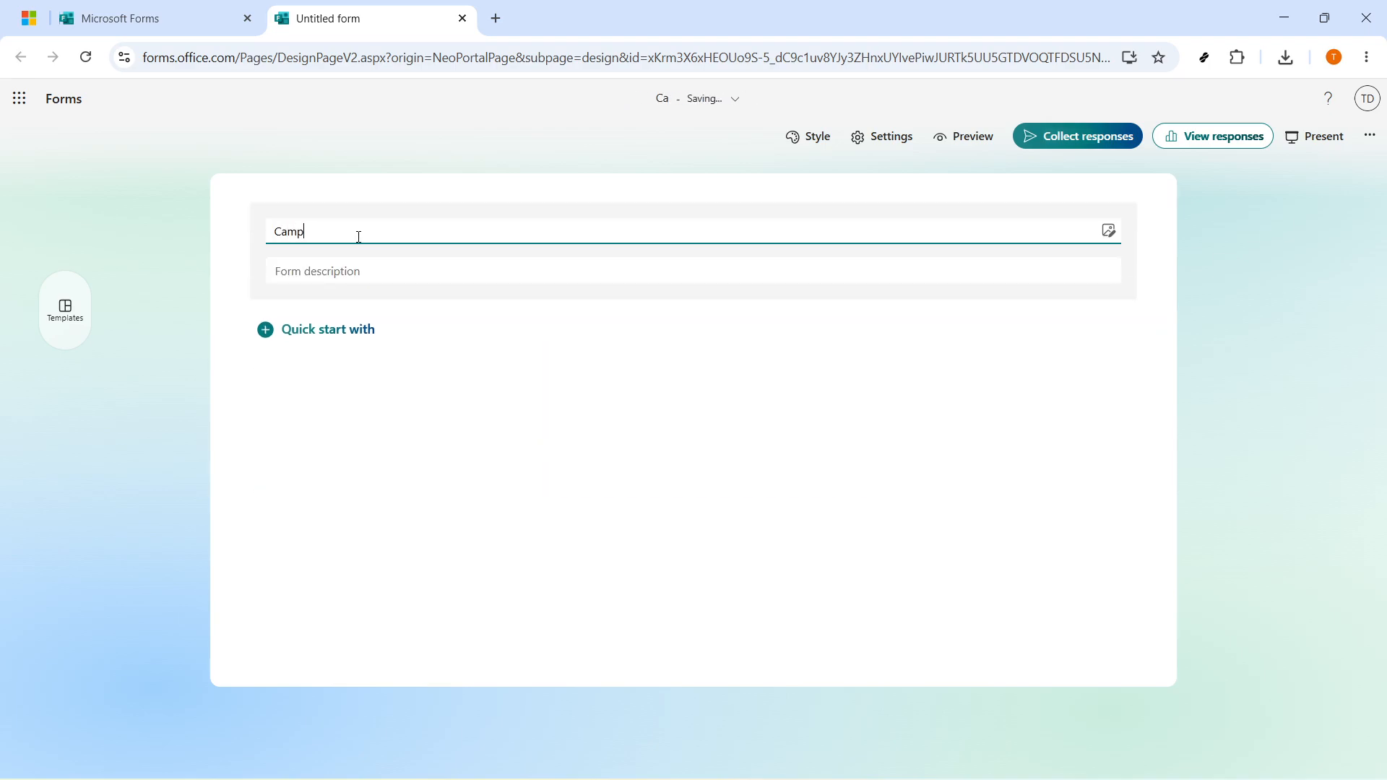
type("us Recycling CH")
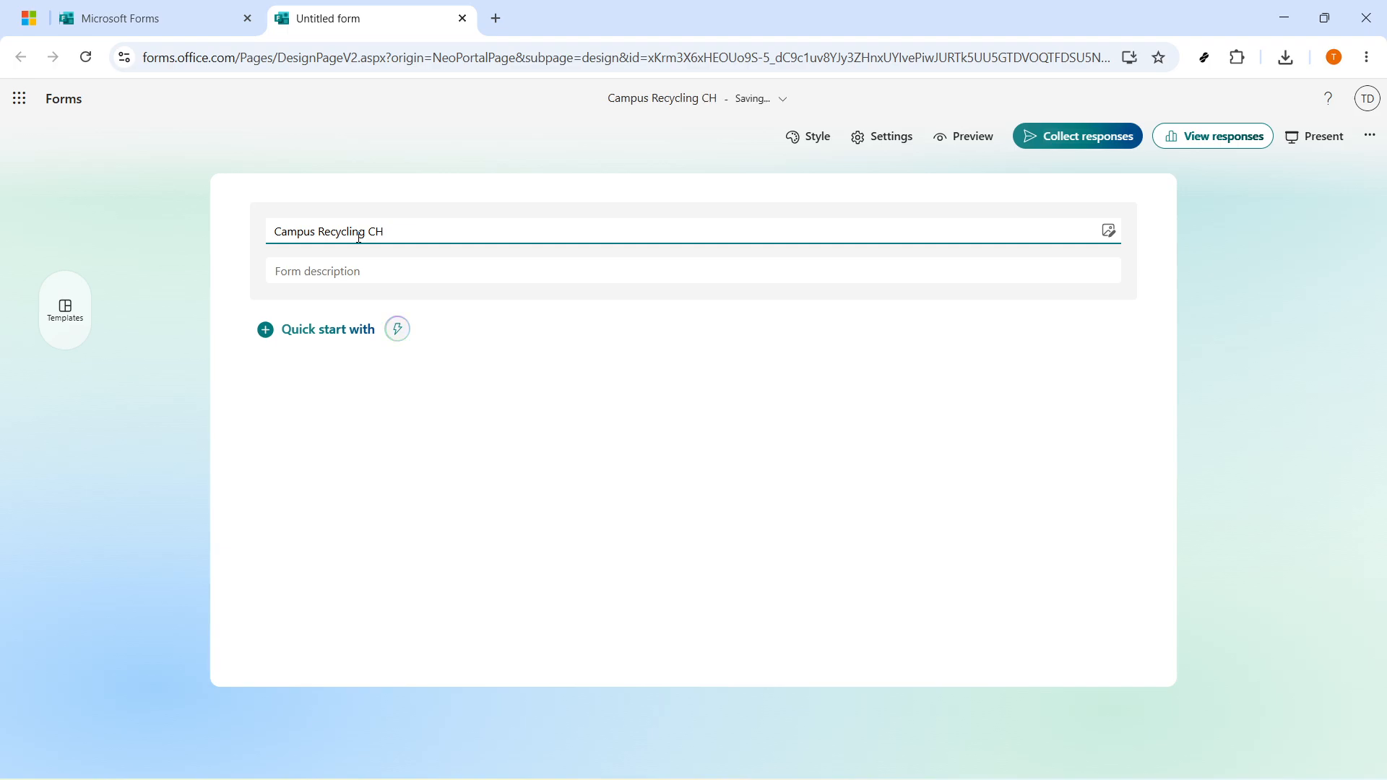
key("BackSpace")
type("heck")
key("ctrl+a")
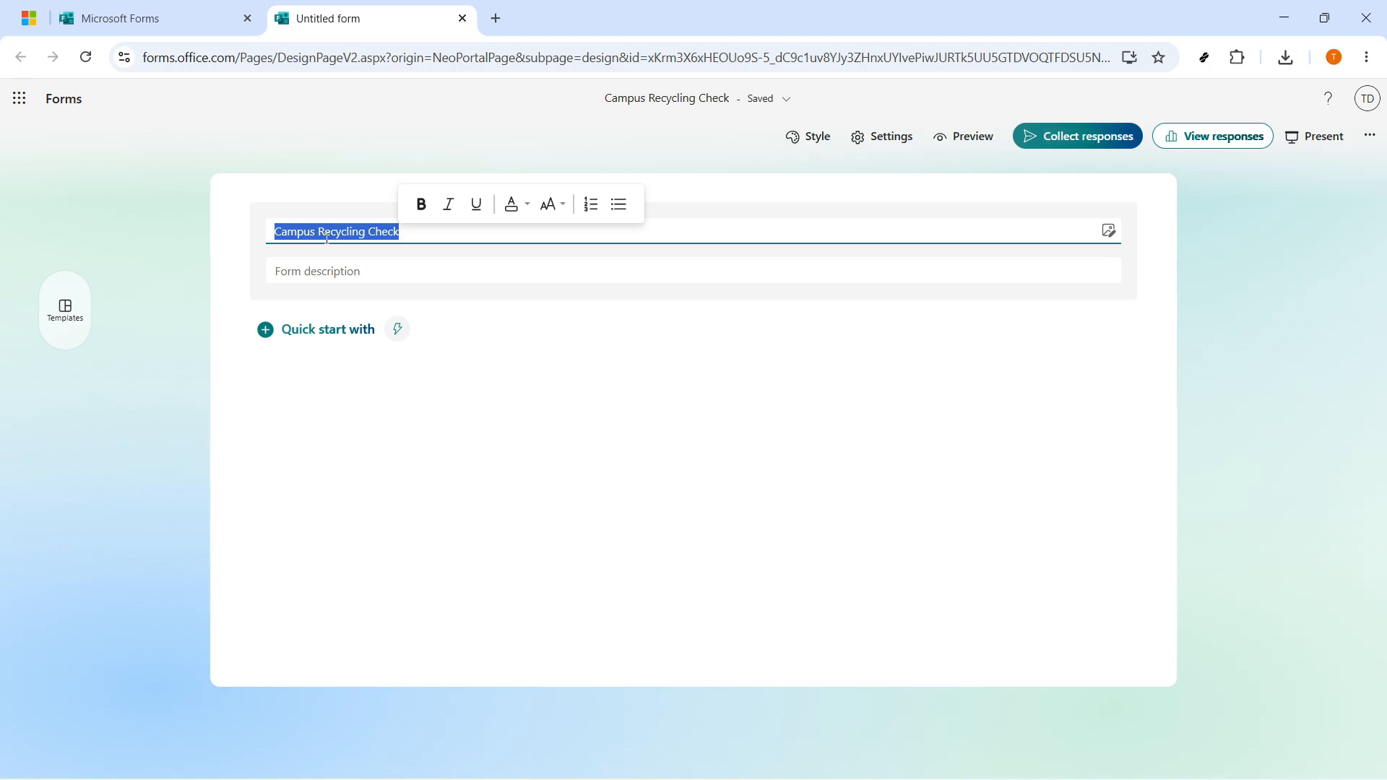
Set the form description to "Use the image to choose the correct recycling option.".
left_click(339, 268)
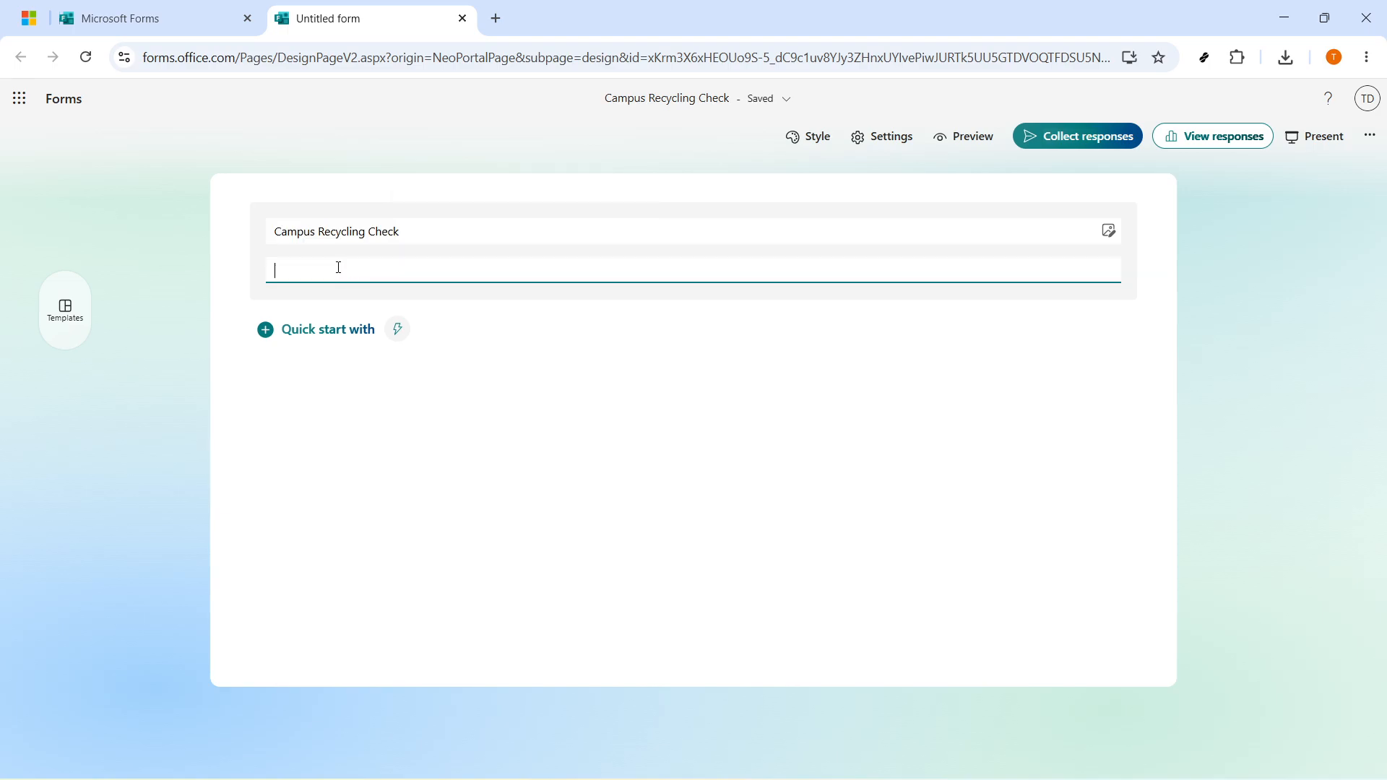
left_click(435, 229)
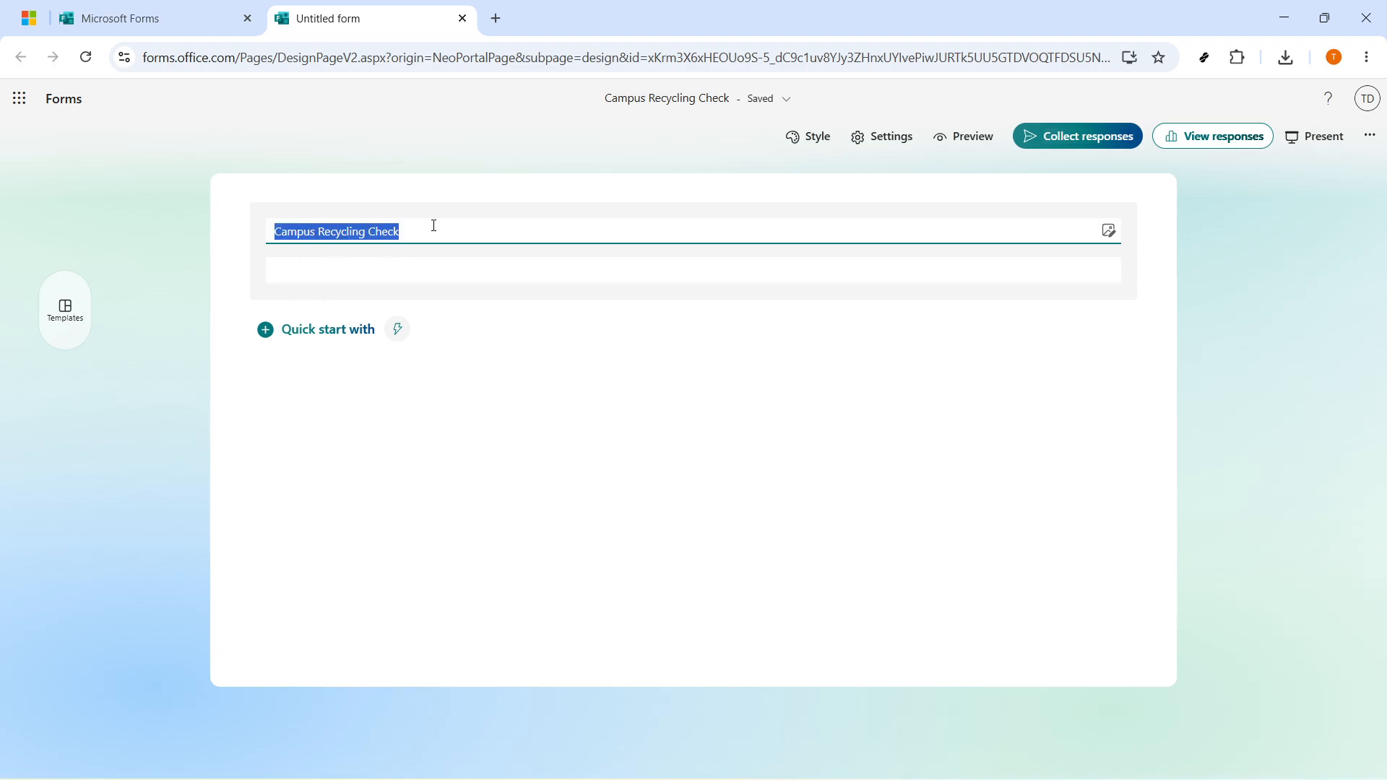
left_click(318, 271)
type("Use the image to choose the correct recycling option.")
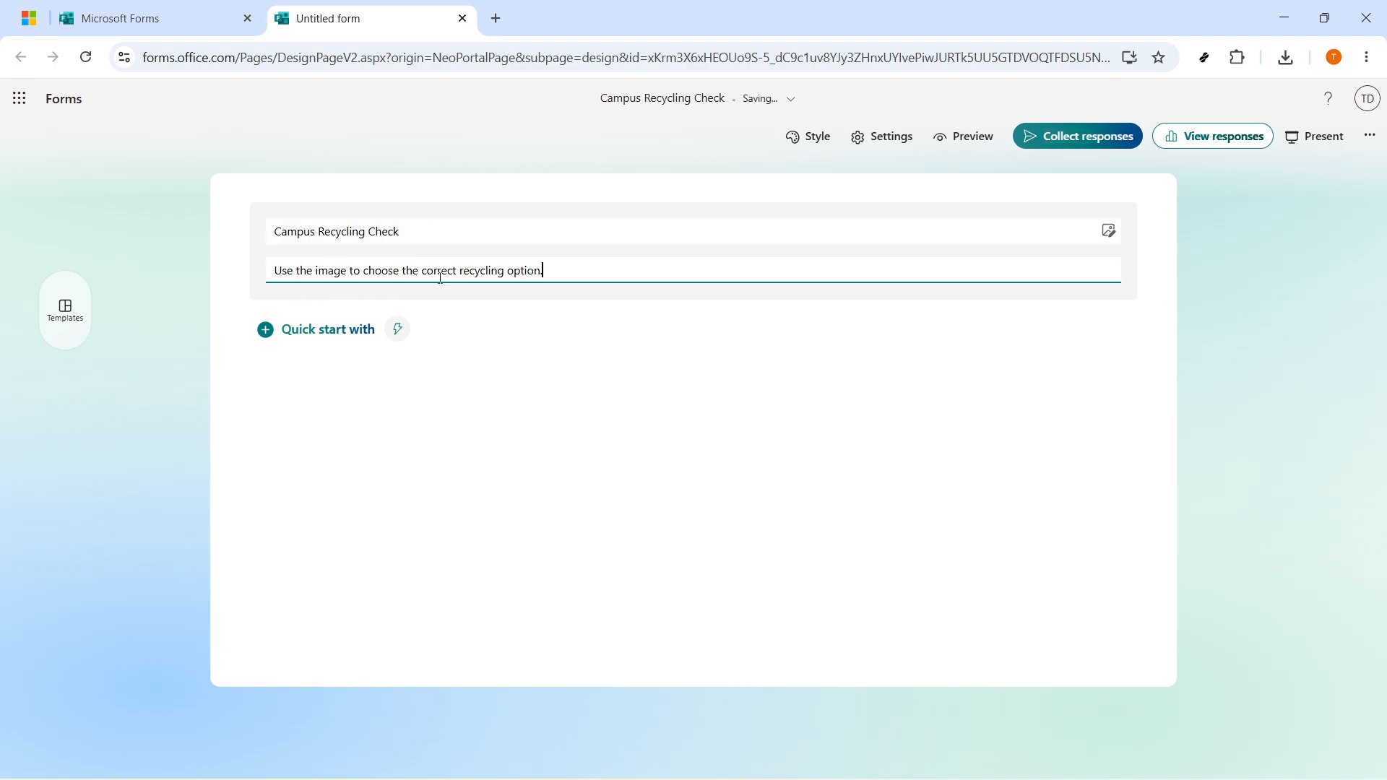
left_click_drag(549, 276, 286, 268)
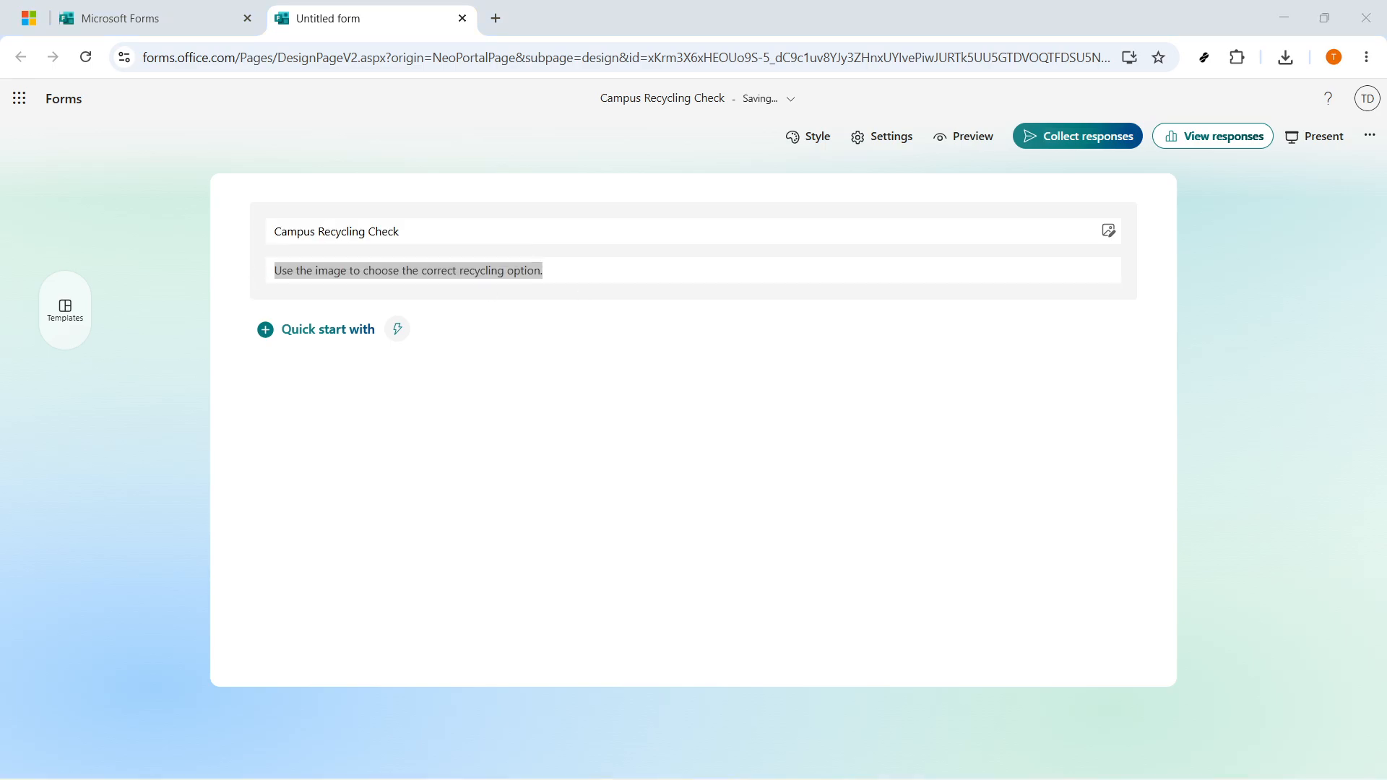
left_click(1252, 469)
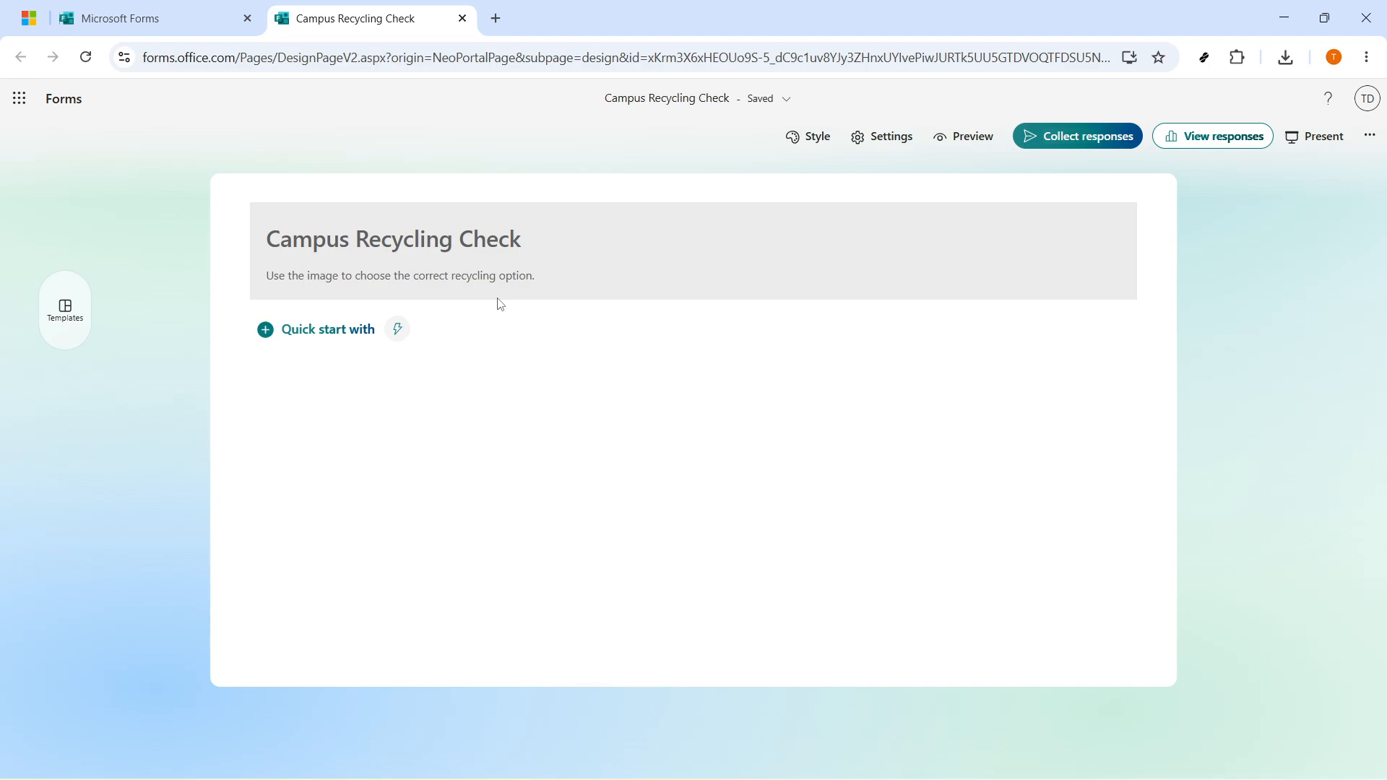
Add a choice question with the text "Which bin should this bottle go into?".
left_click(339, 337)
left_click(347, 384)
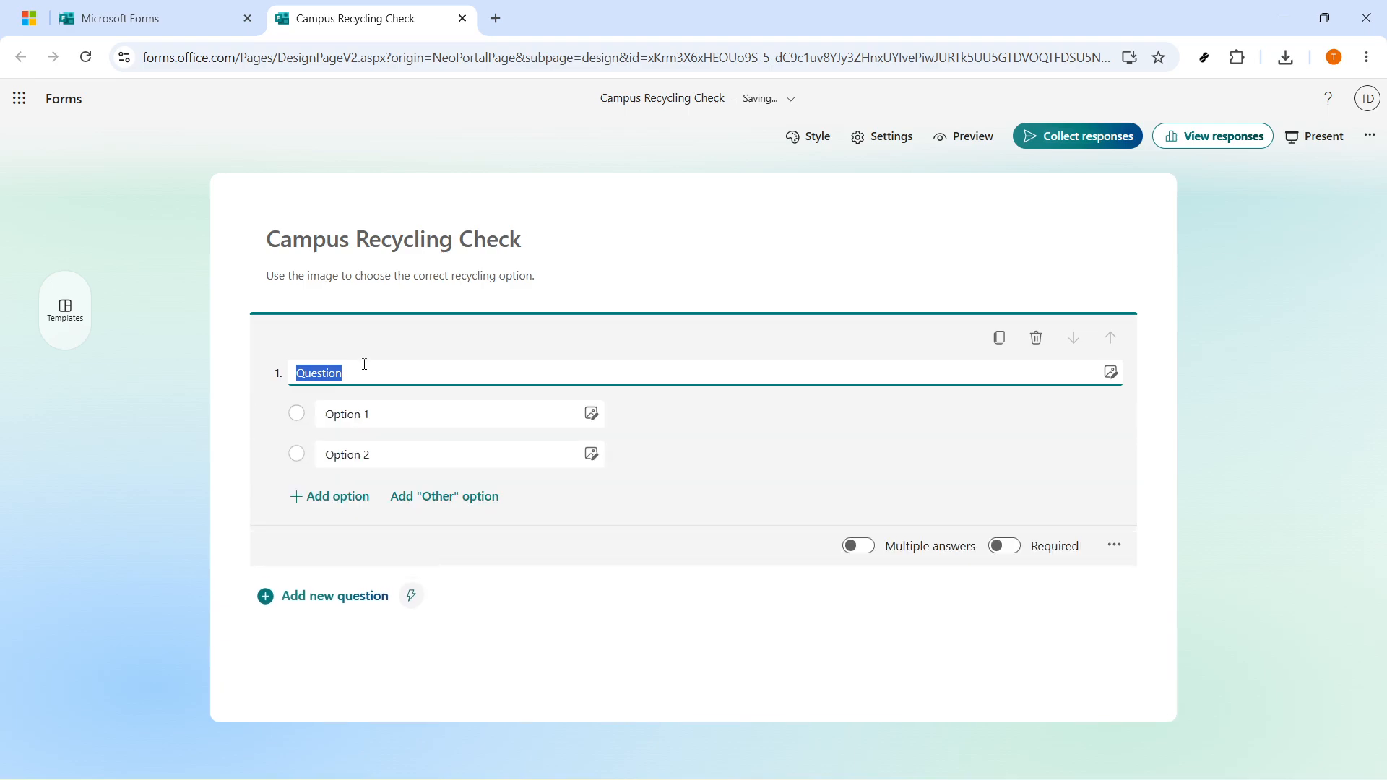
type("Which bin should this bottle go into?")
left_click_drag(491, 373, 283, 373)
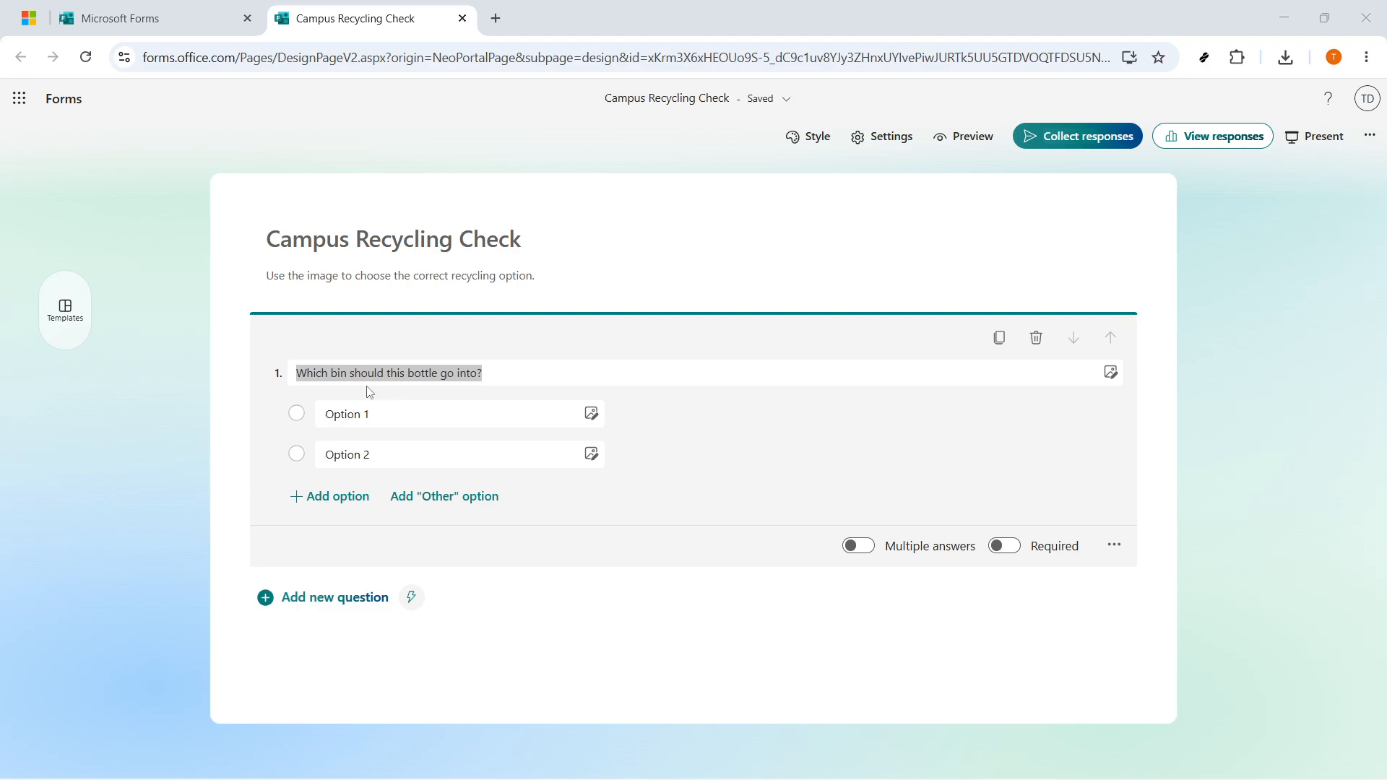
Name the question's first two answer options "Plastic recycling" and "Paper recycling".
left_click(380, 413)
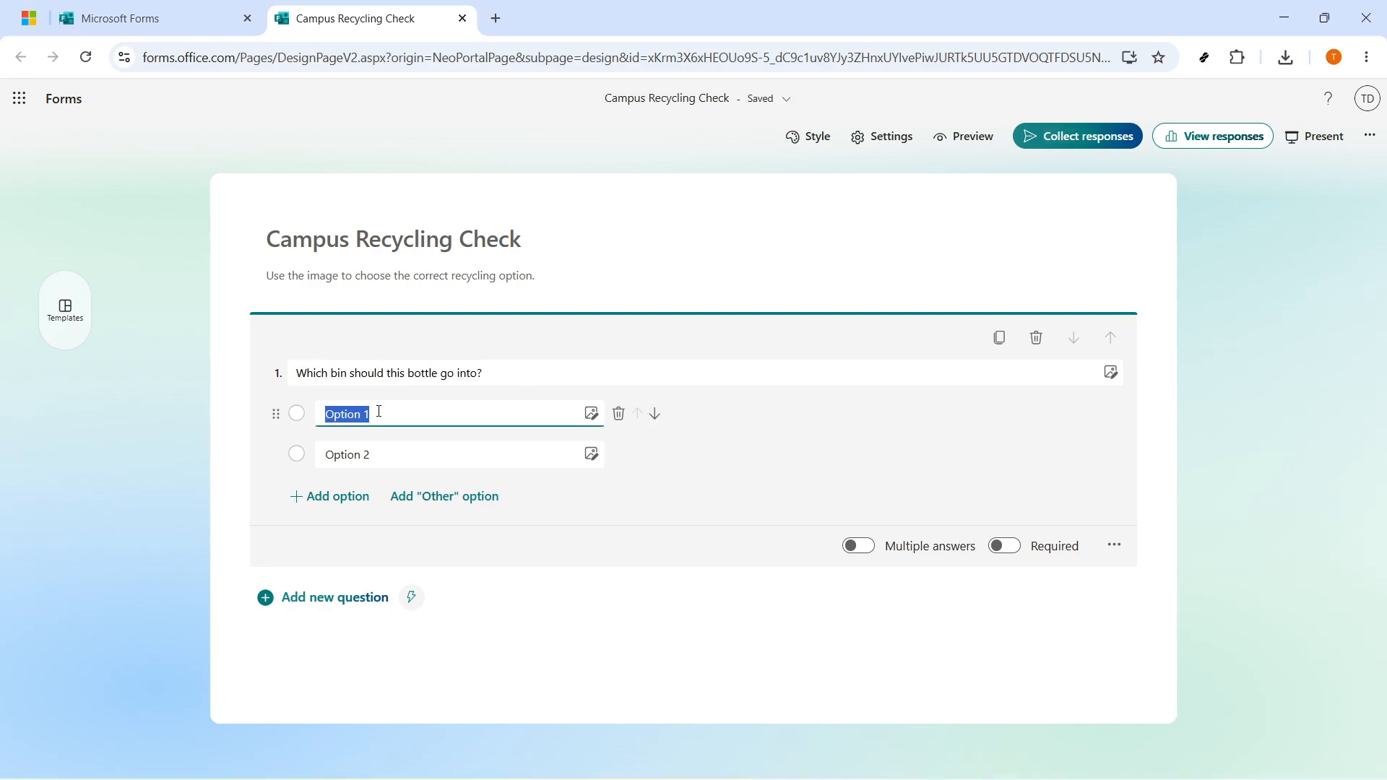
type("Pla")
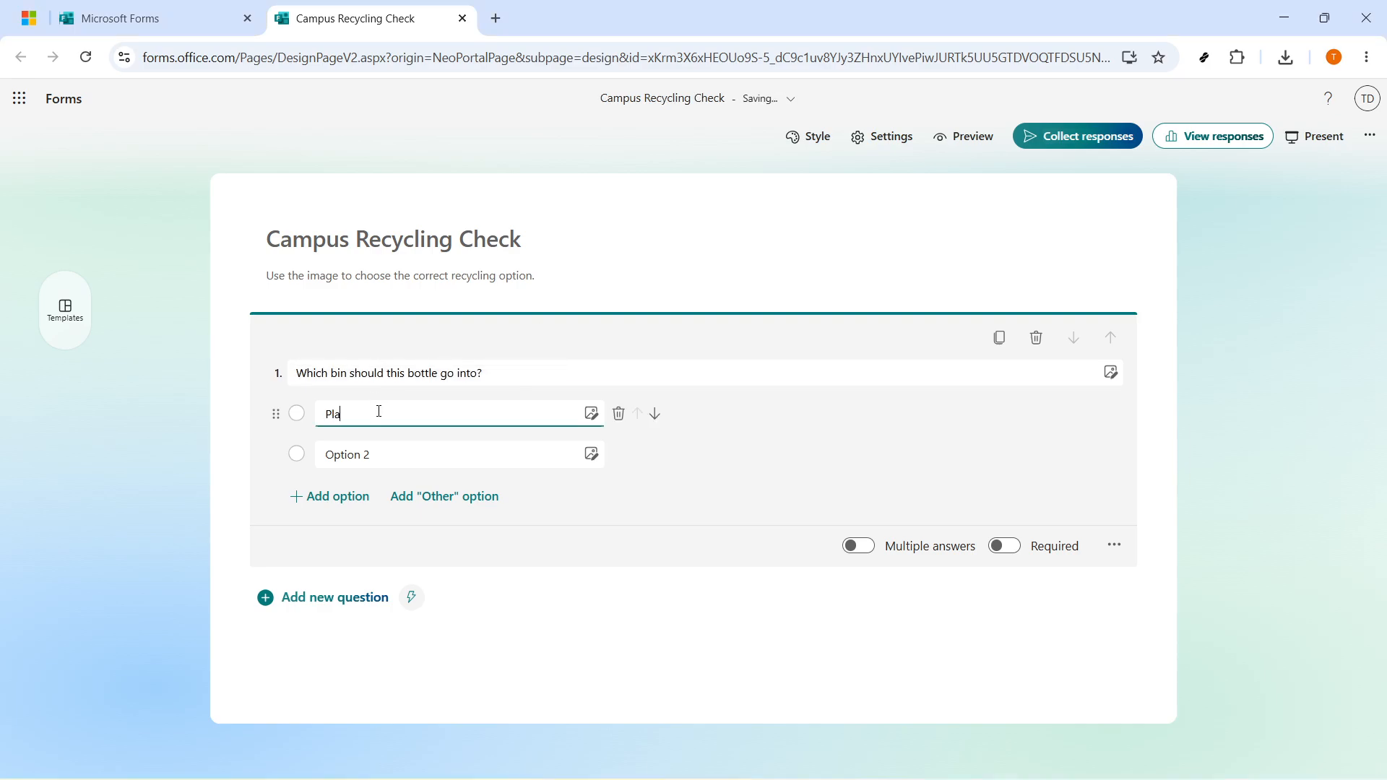
type("stic recycling")
left_click_drag(412, 417, 323, 416)
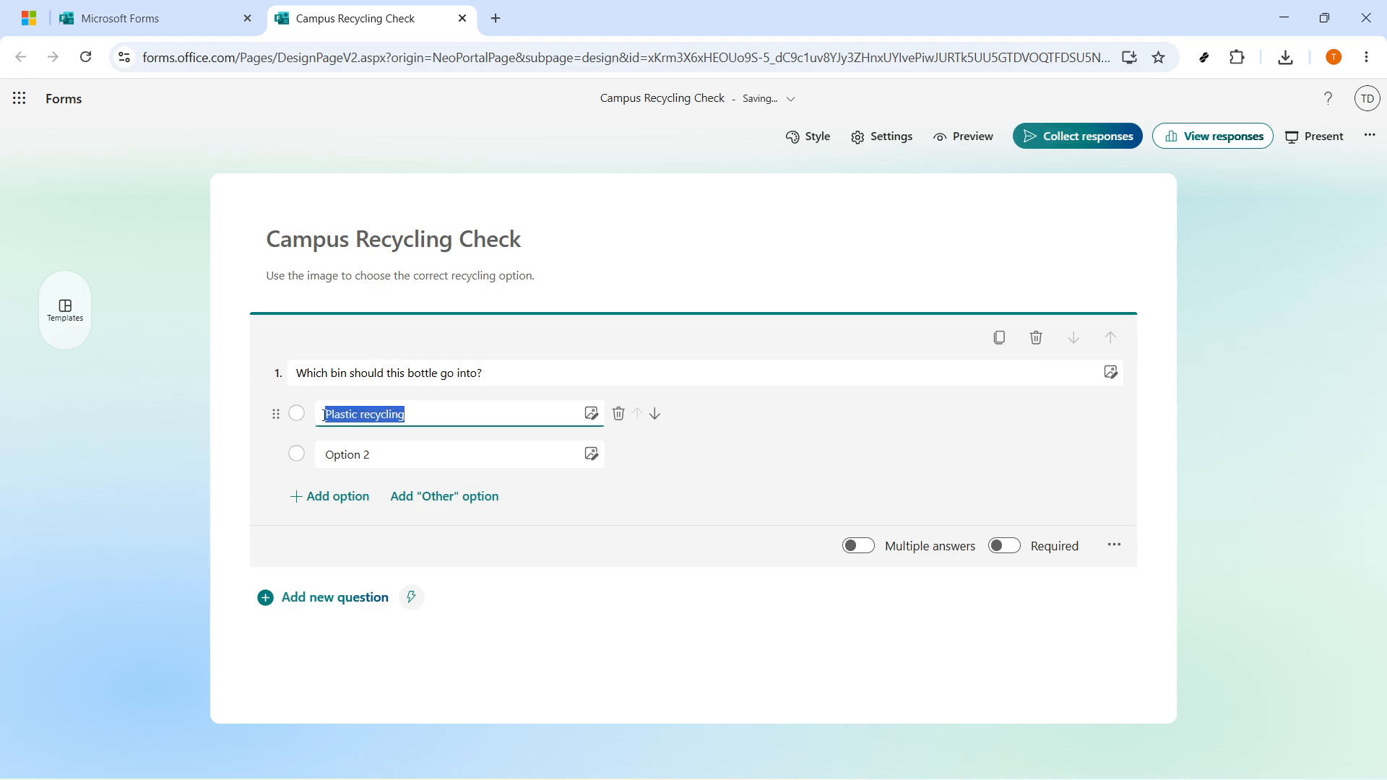
left_click(389, 450)
type("Pape")
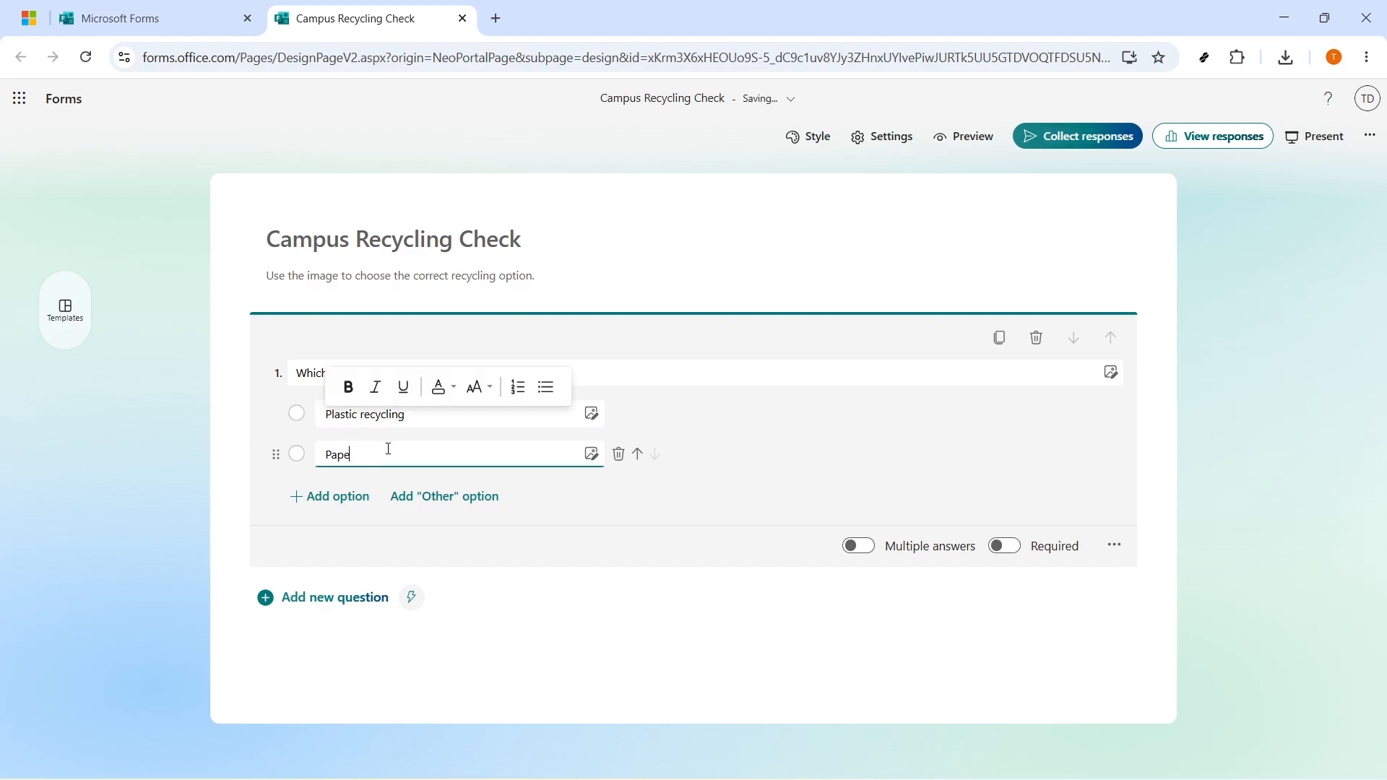
type("r recycling")
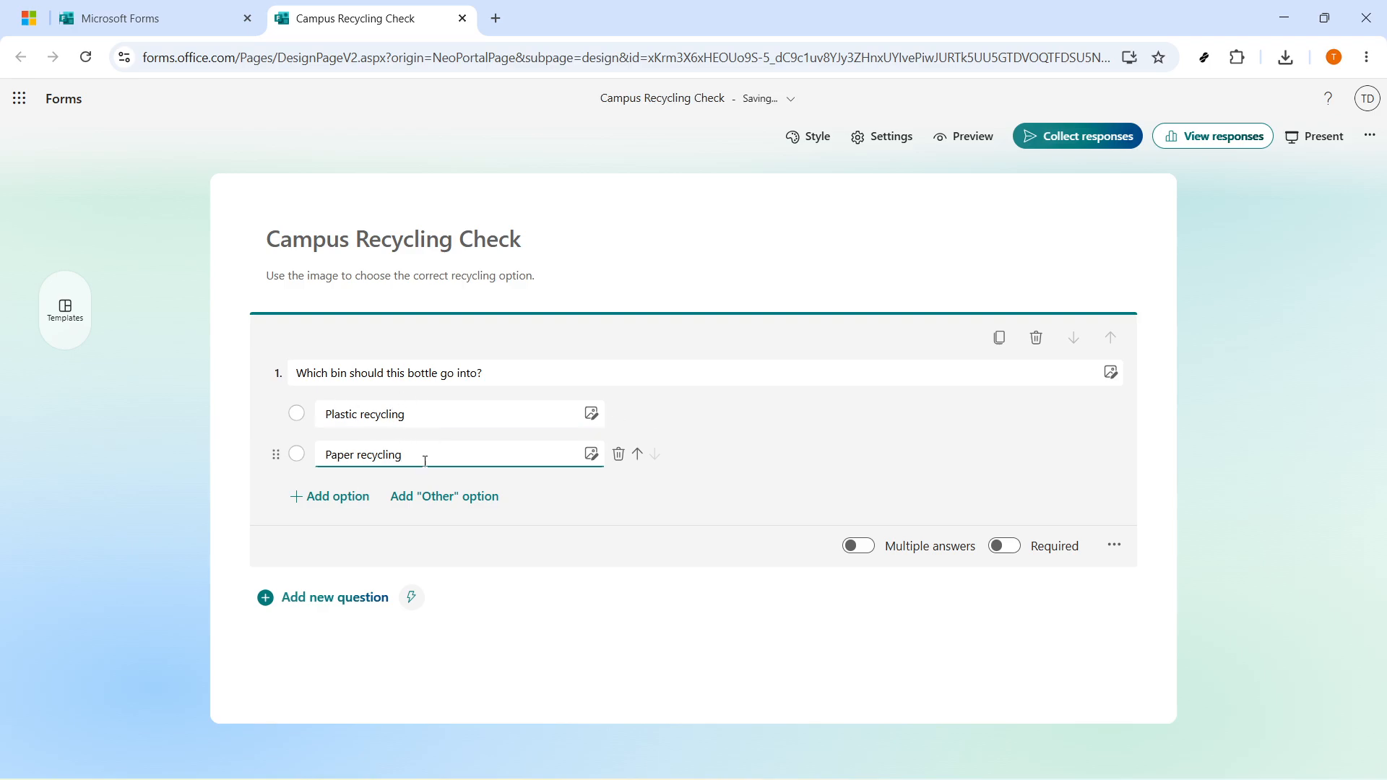
triple_click(335, 458)
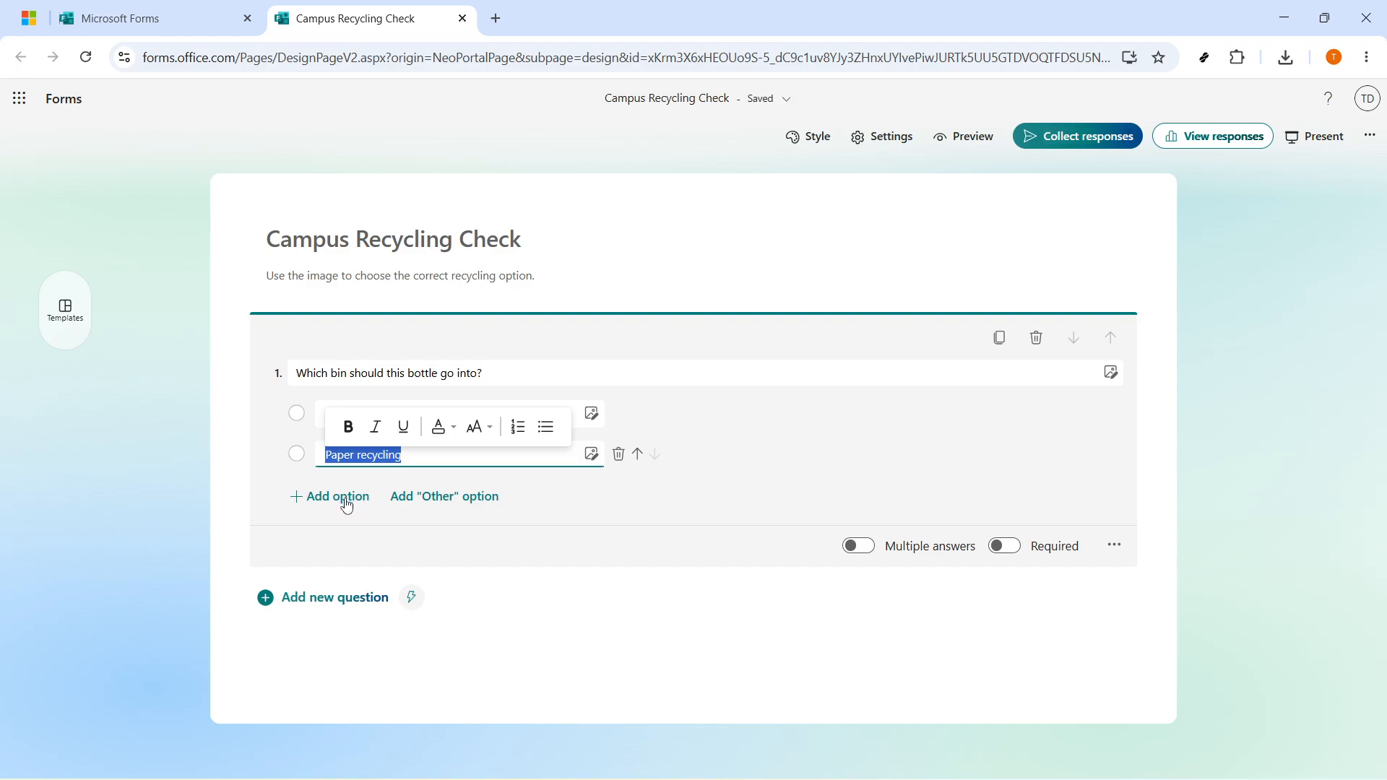
left_click(729, 442)
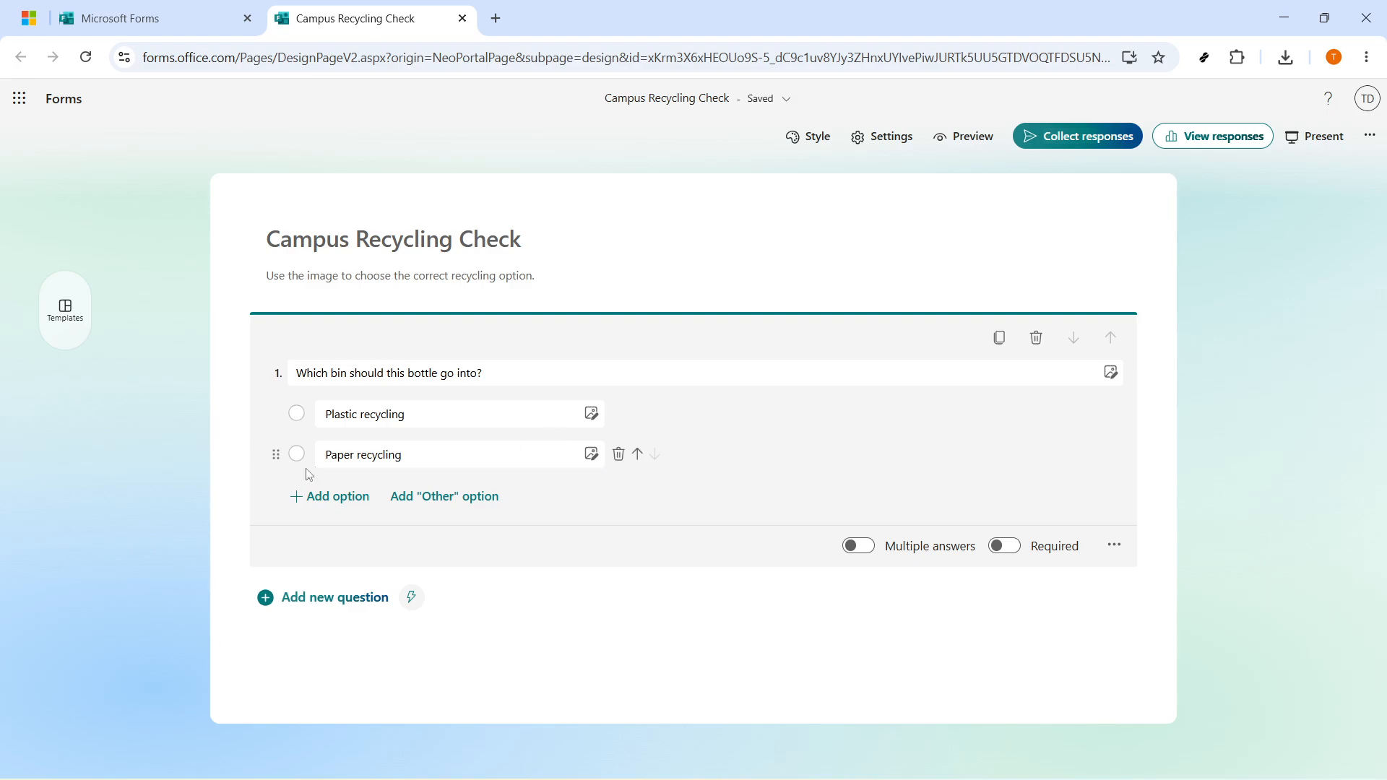
Add a third answer option named "Compost" to the question.
left_click(336, 499)
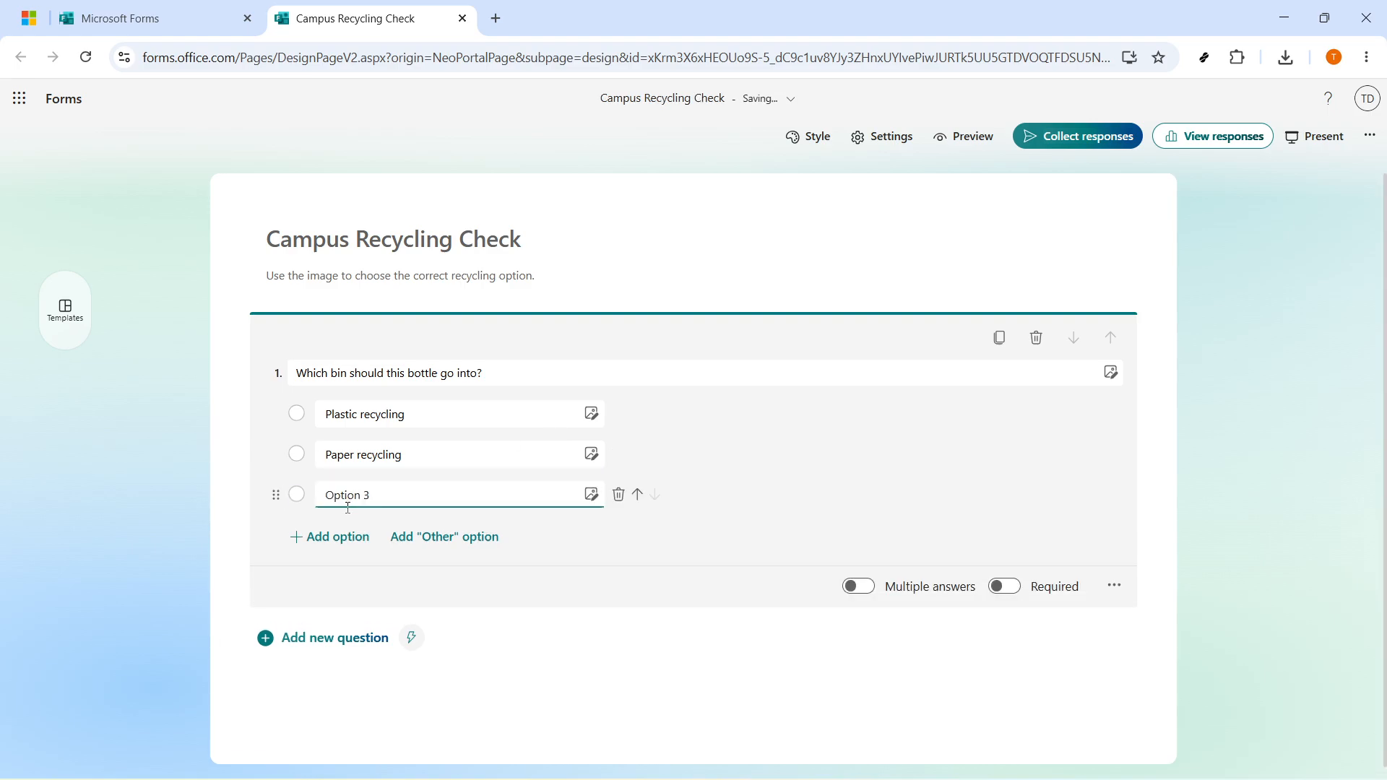
type("Compost")
left_click_drag(409, 495, 325, 496)
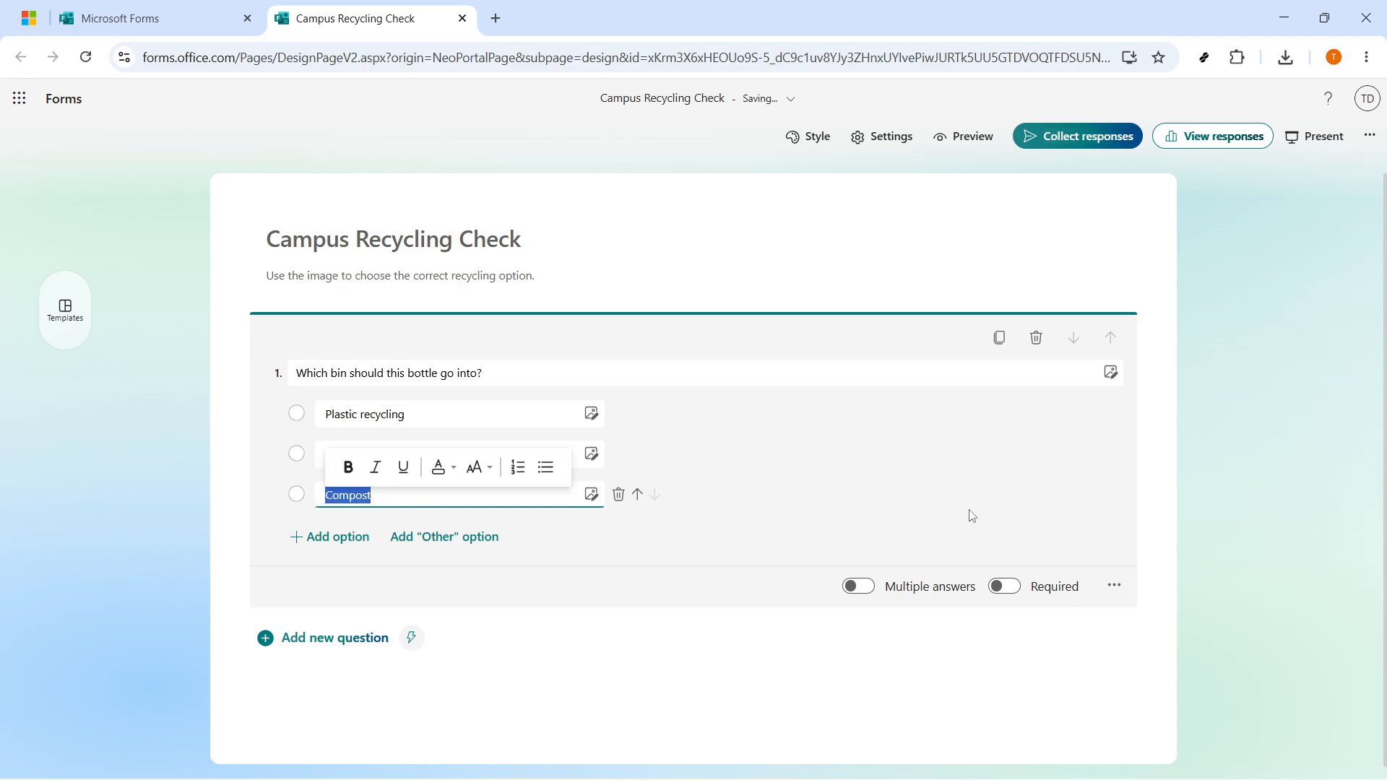
left_click(893, 496)
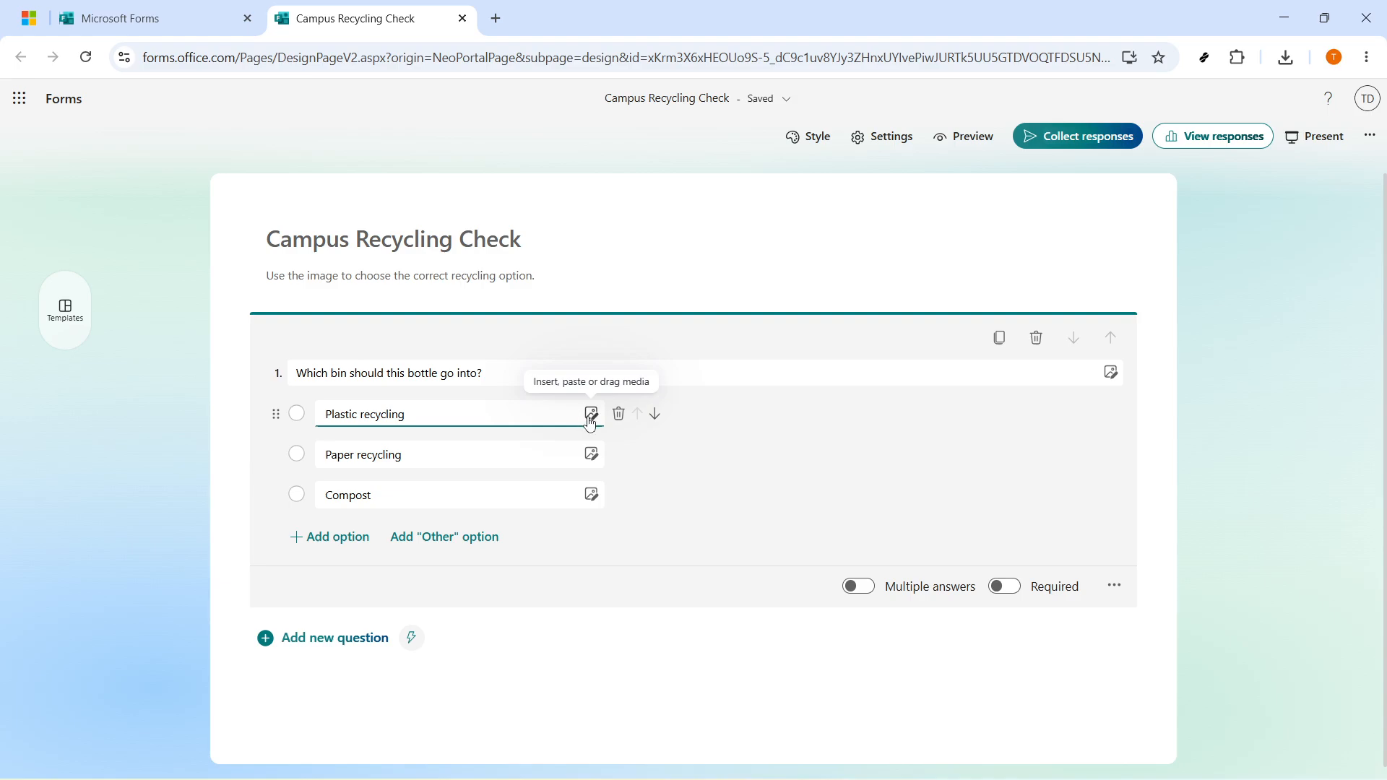
left_click(557, 455)
left_click(542, 491)
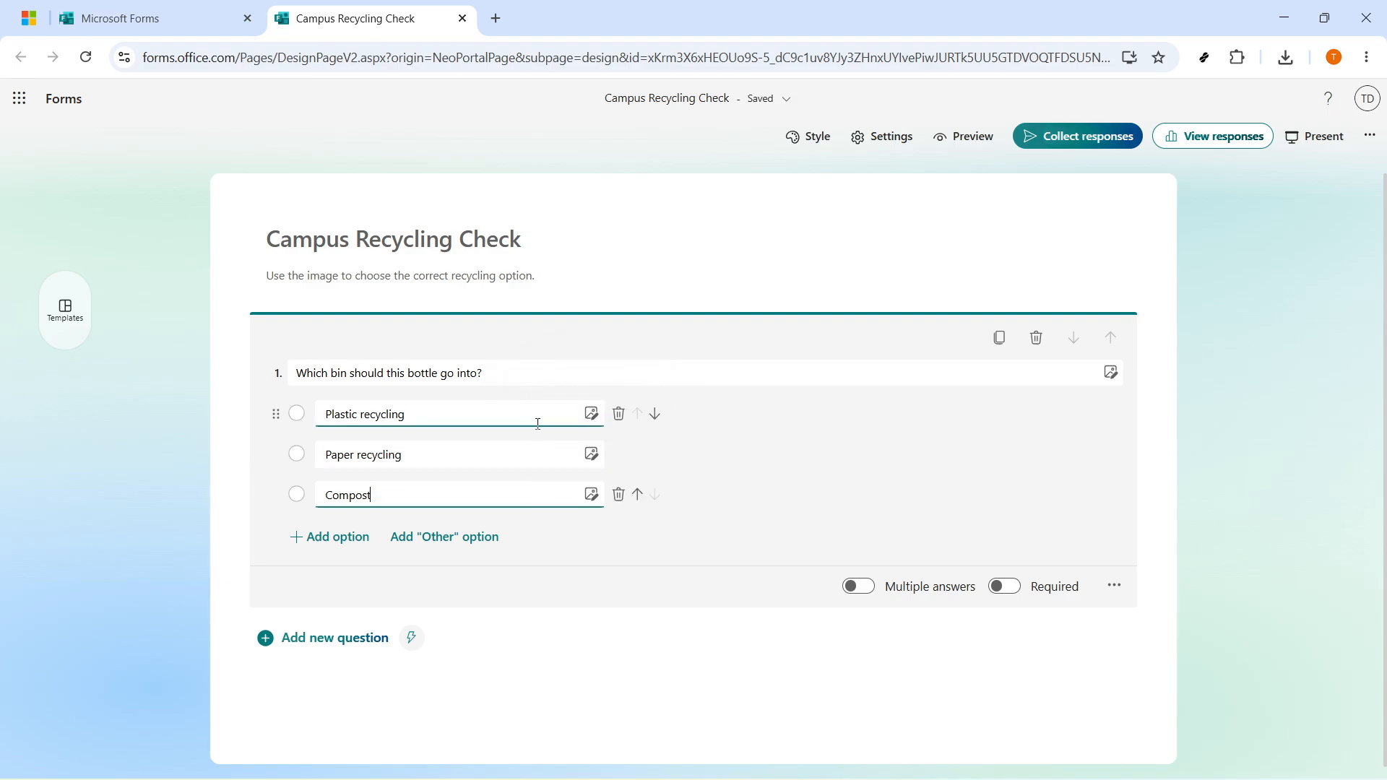
left_click(539, 423)
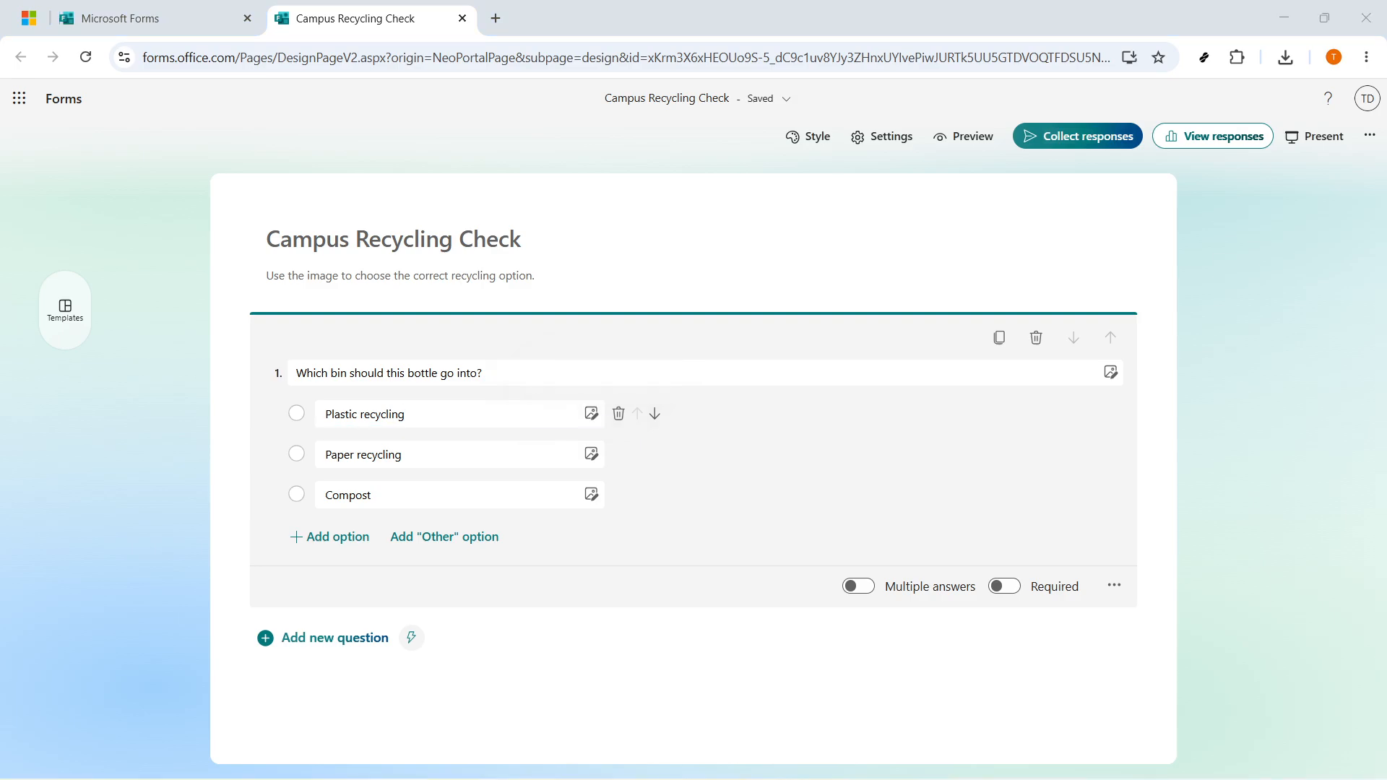
Upload the image plastic recycling.jpg from the Downloads folder to the Plastic recycling option.
left_click(591, 415)
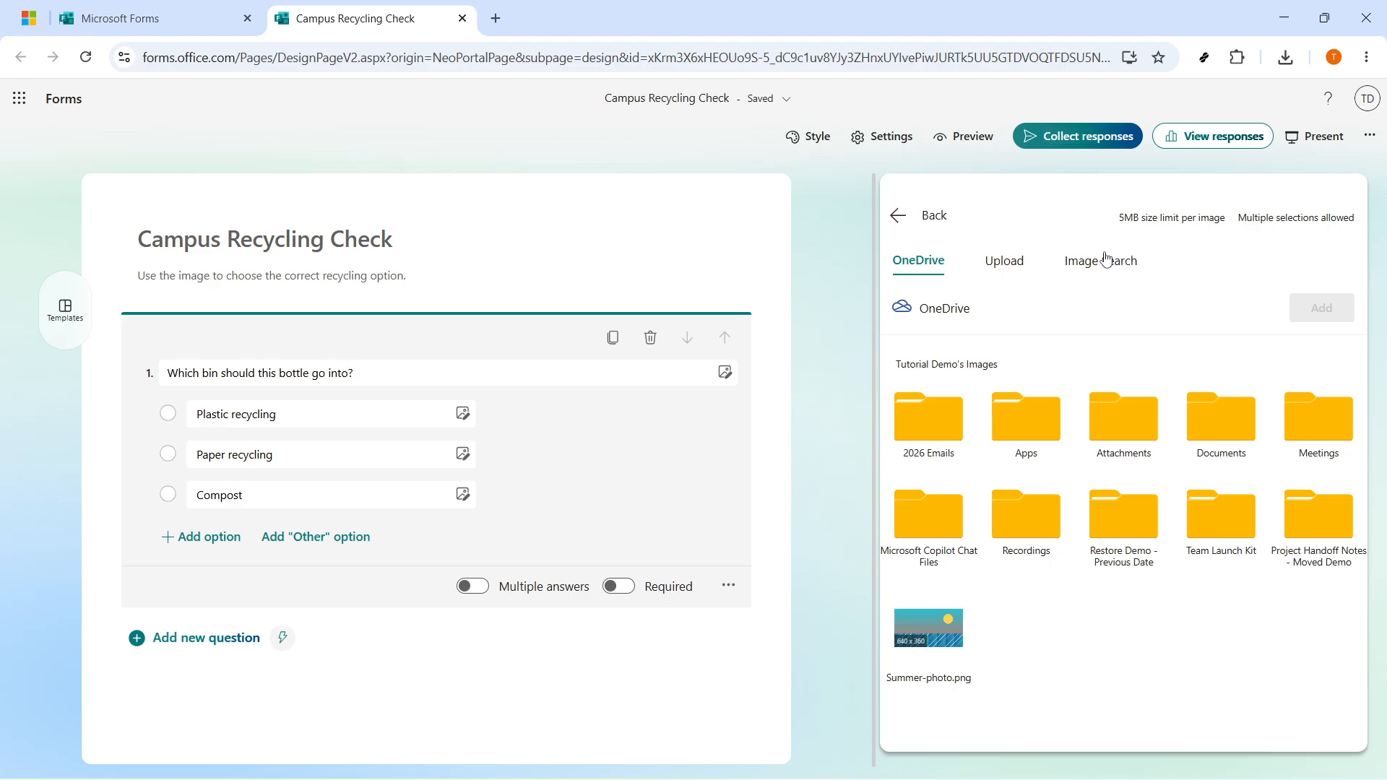
left_click(1007, 267)
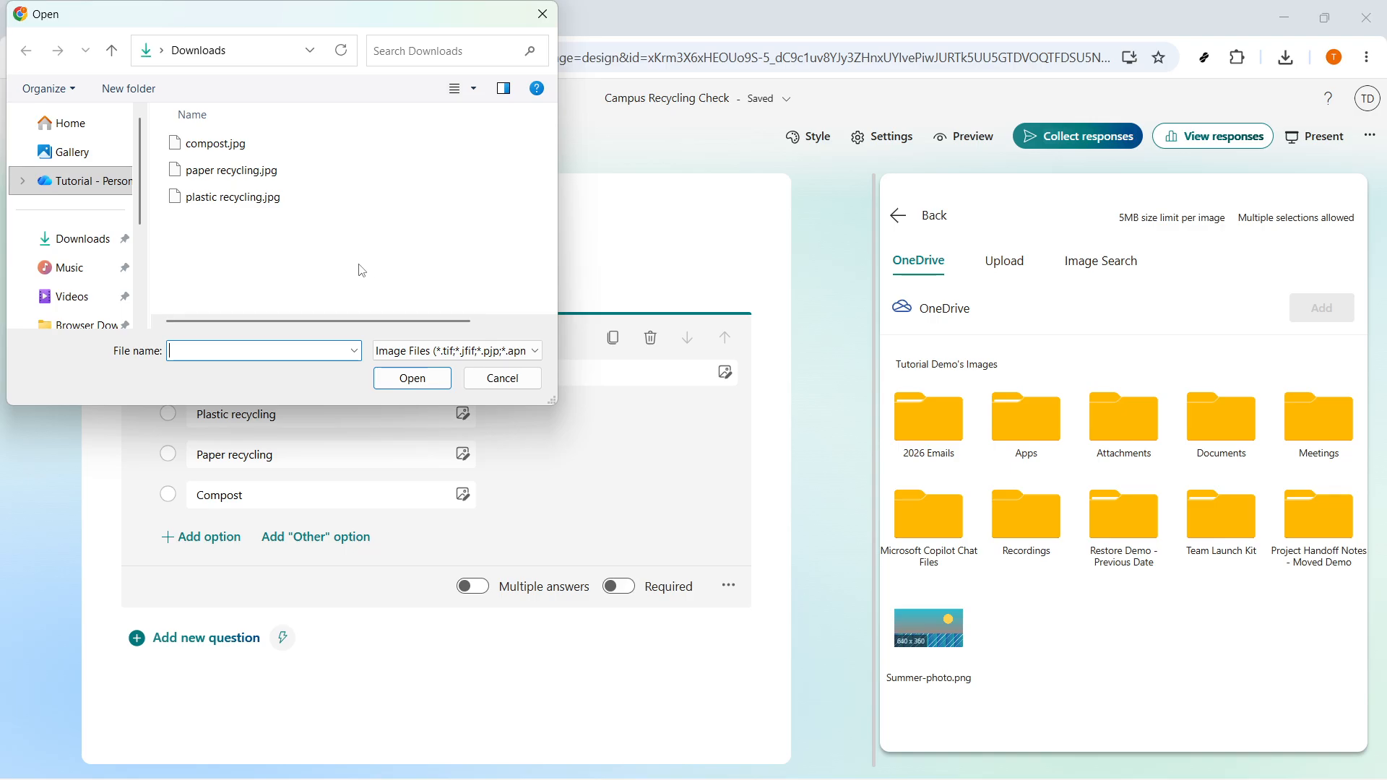
left_click(272, 195)
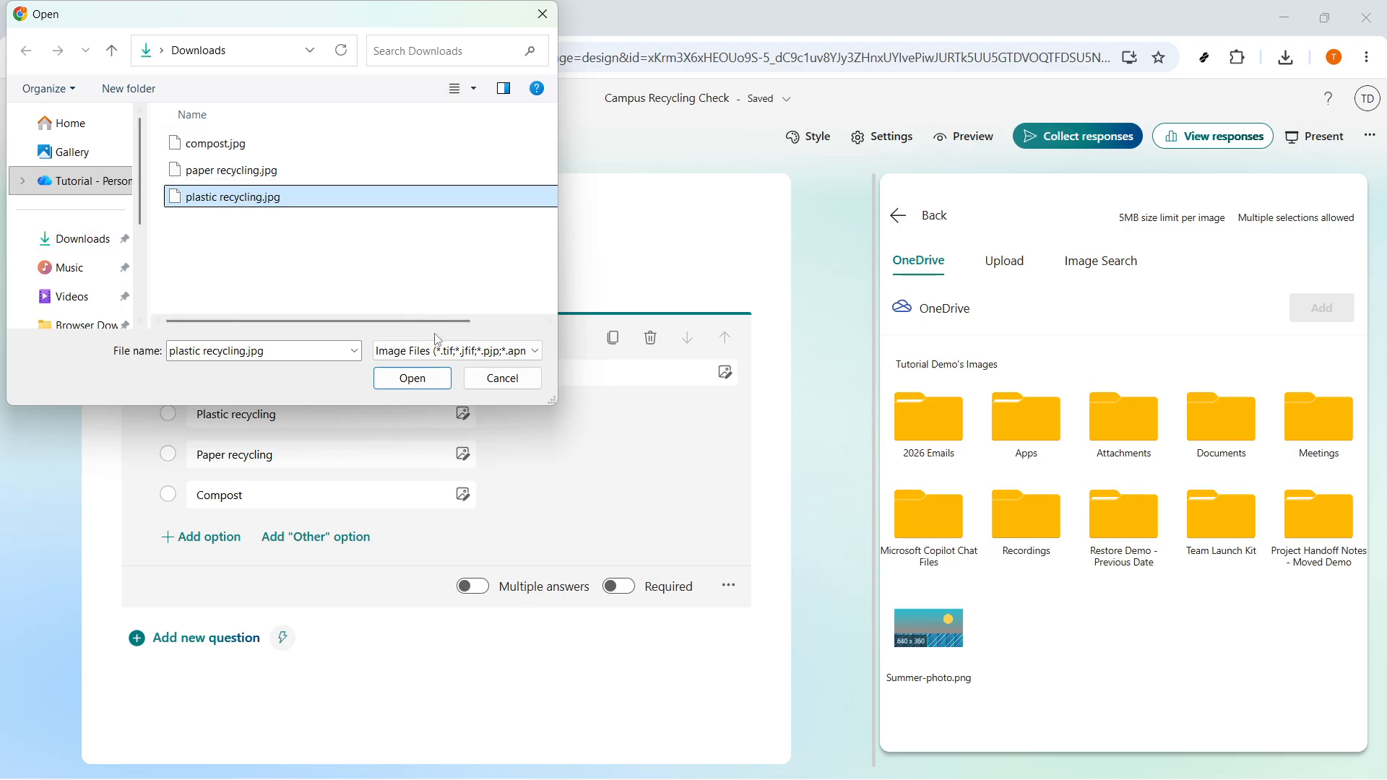
left_click(426, 380)
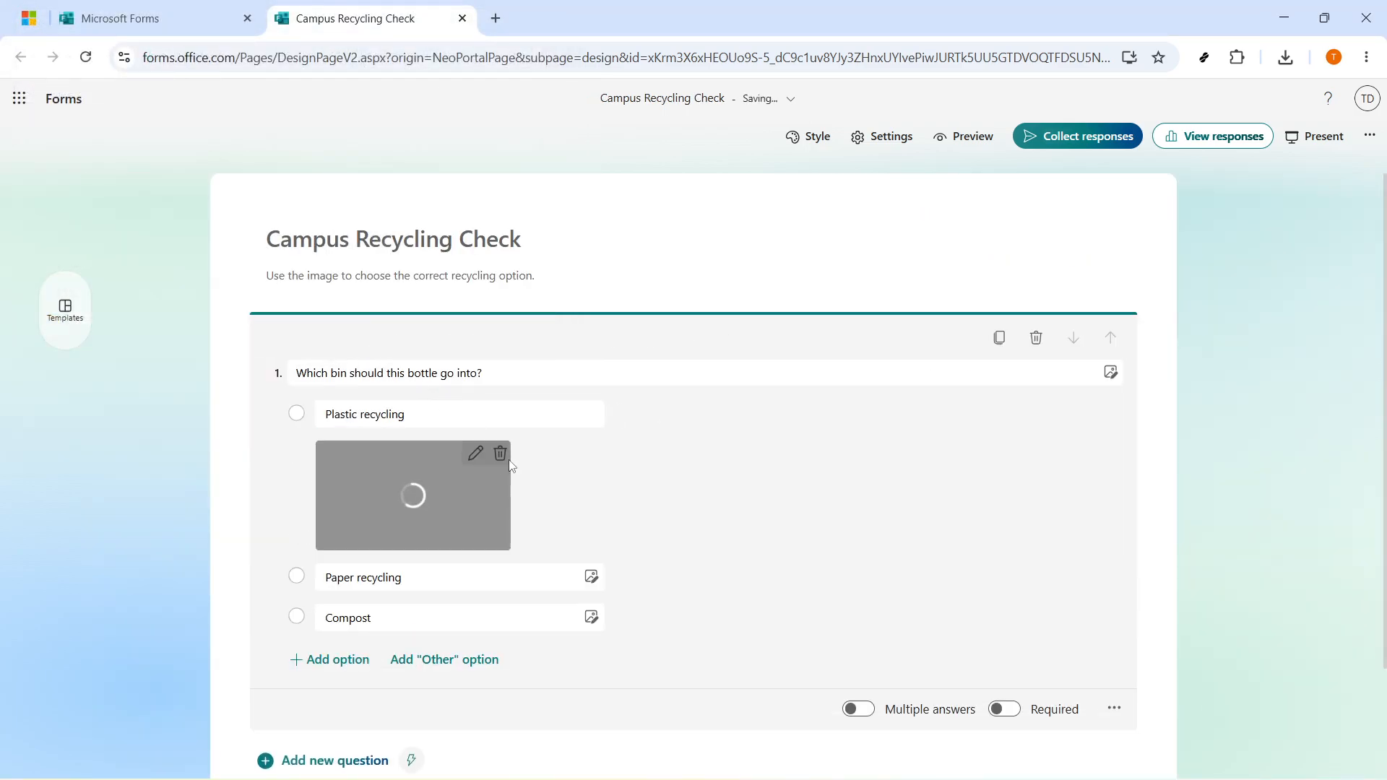
Upload the image paper recycling.jpg from the Downloads folder to the Paper recycling option.
left_click(591, 577)
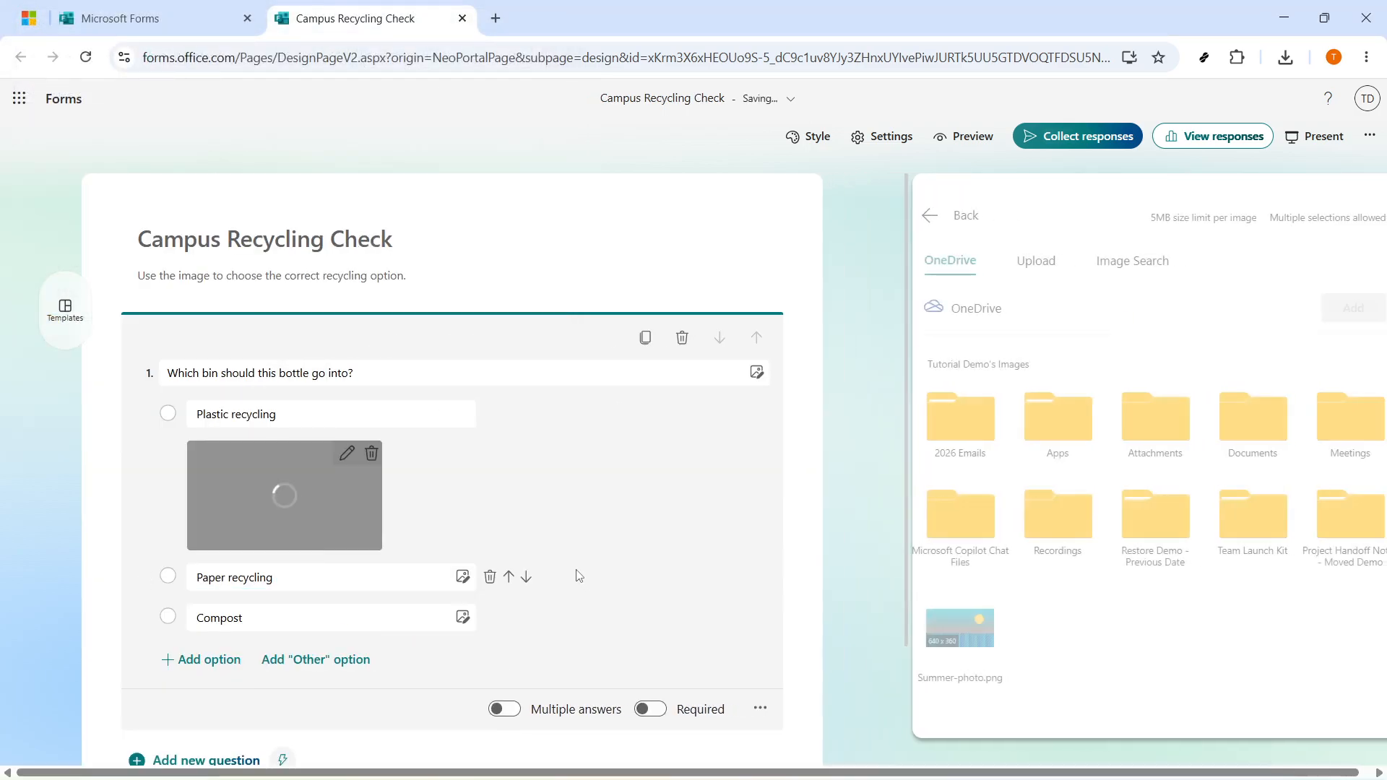
left_click(1006, 264)
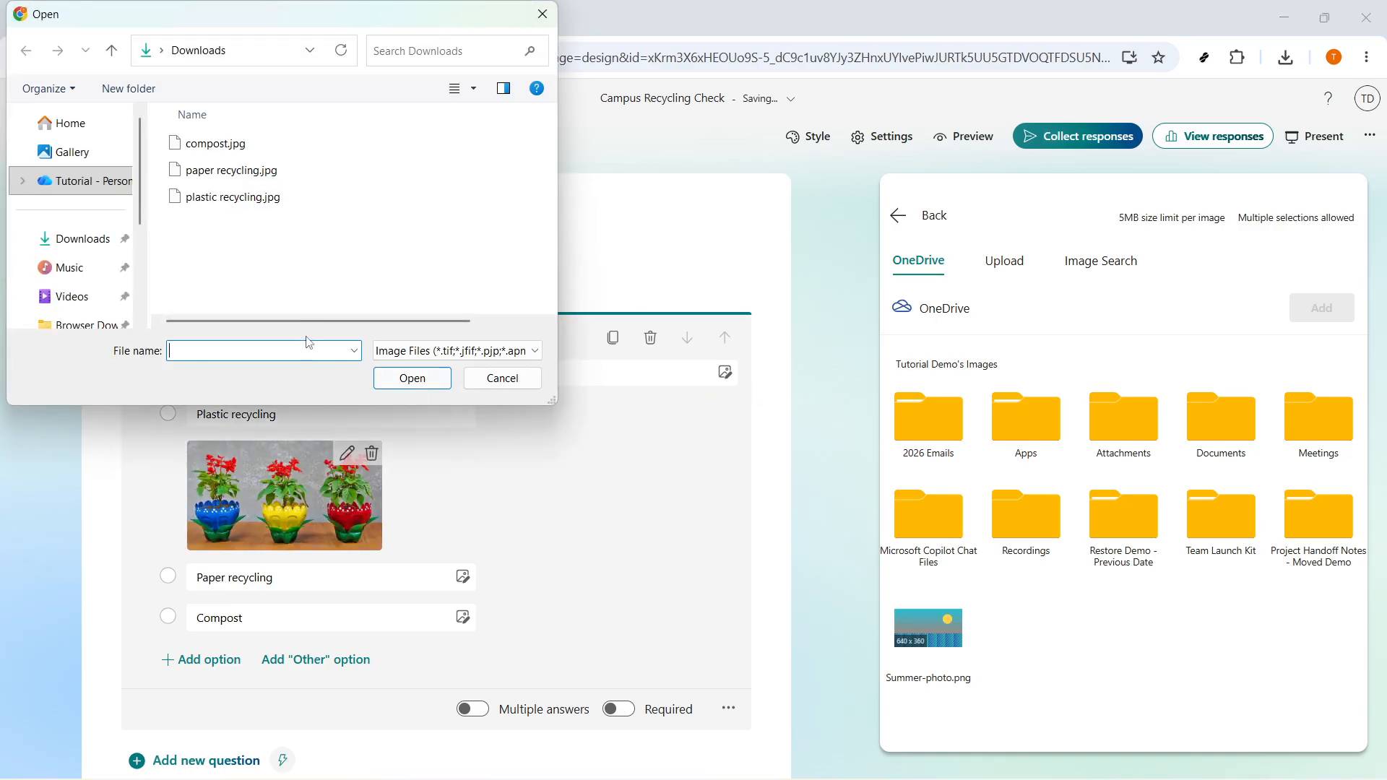
left_click(232, 170)
left_click(412, 378)
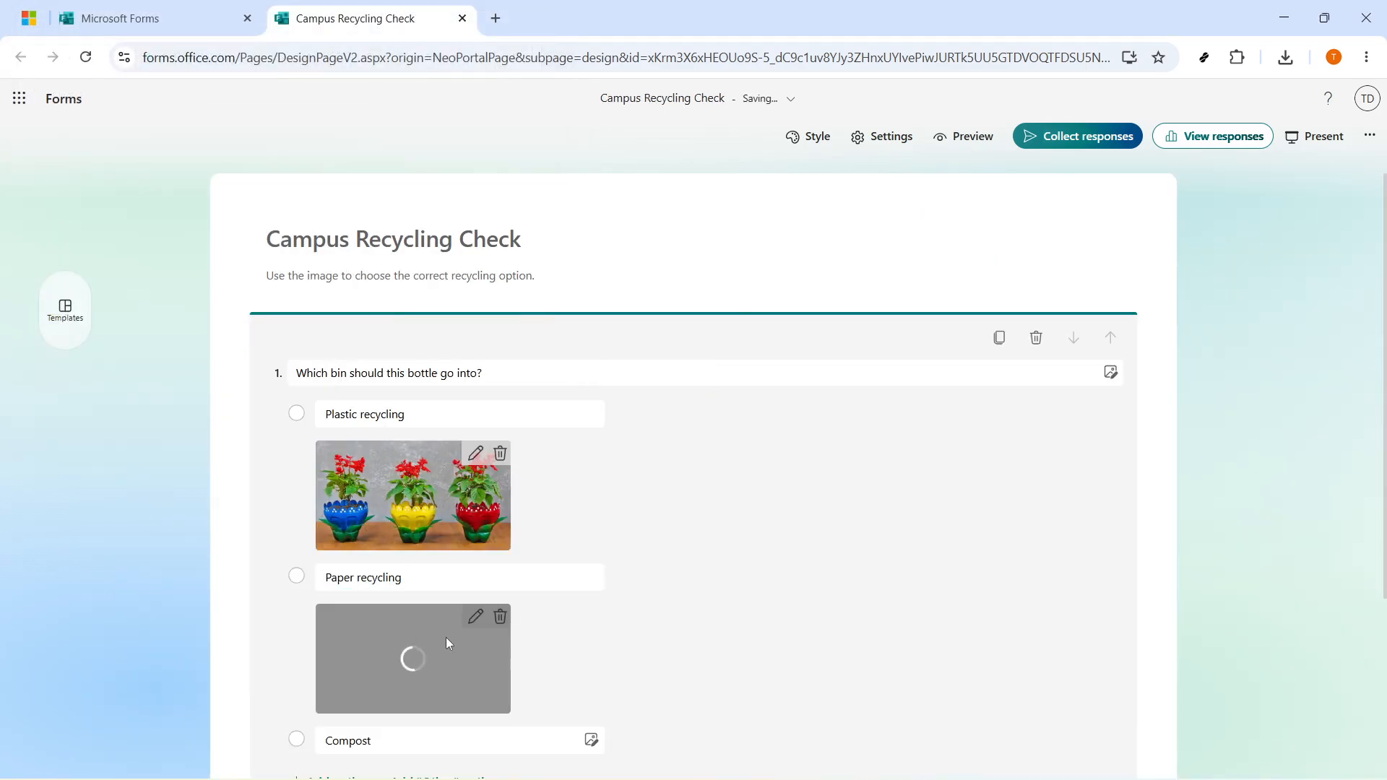
Upload the image compost.jpg from the Downloads folder to the Compost option.
scroll(491, 614, "down", 3)
left_click(590, 480)
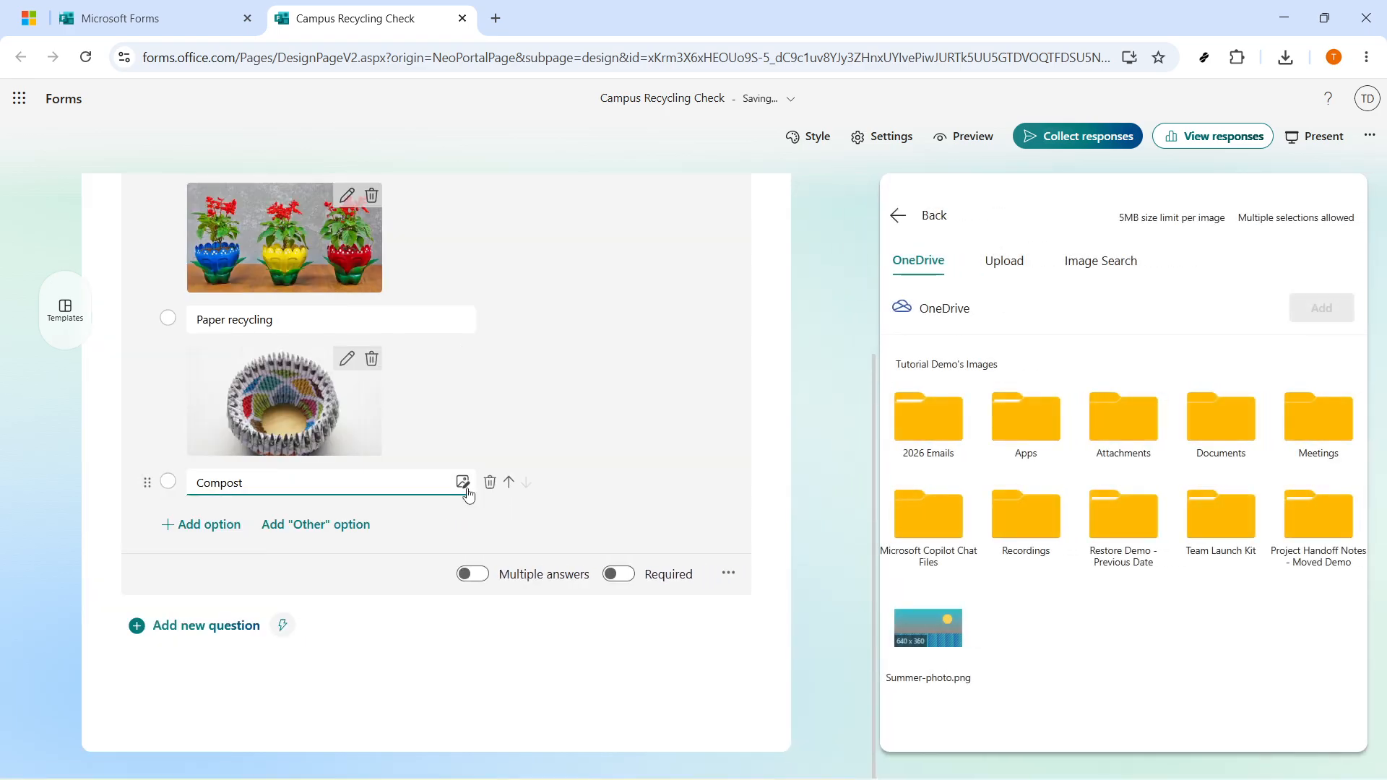
left_click(466, 488)
left_click(590, 482)
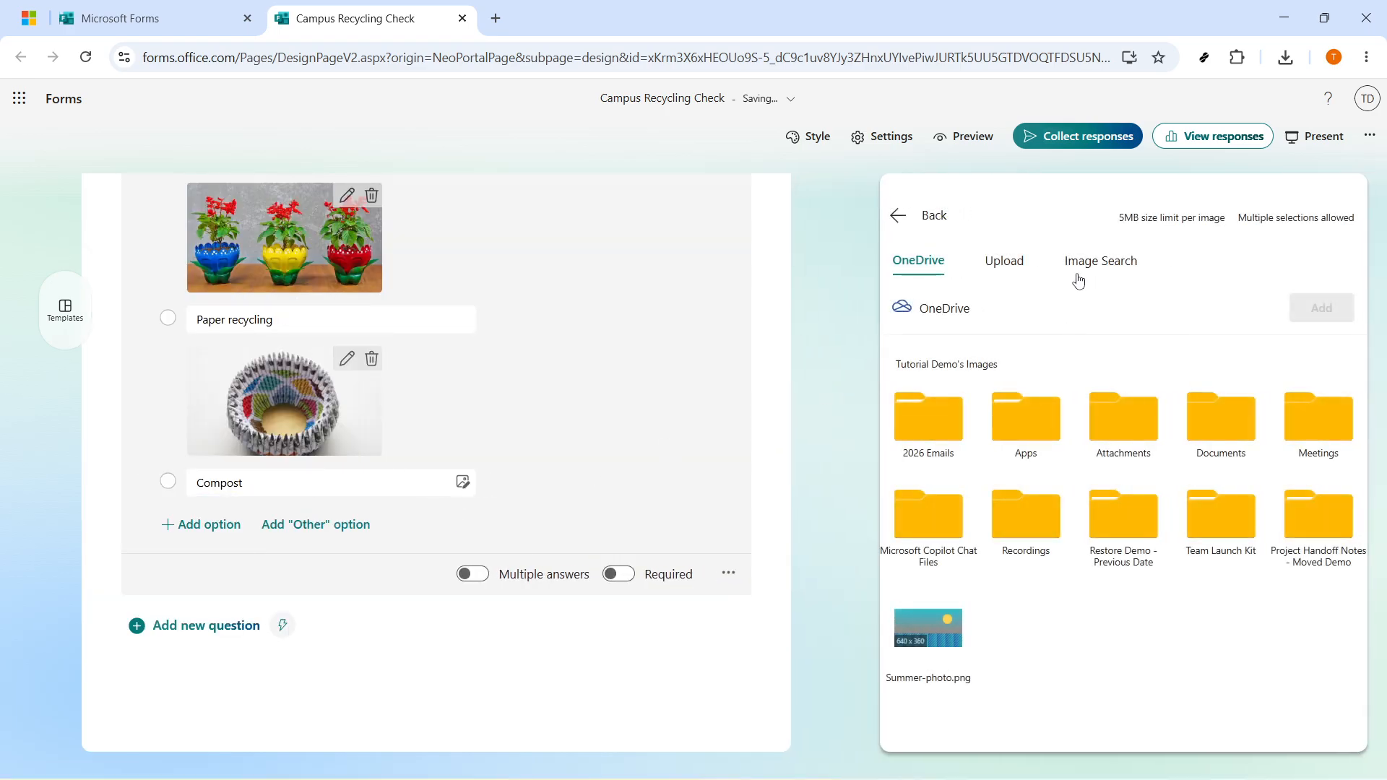
left_click(1007, 266)
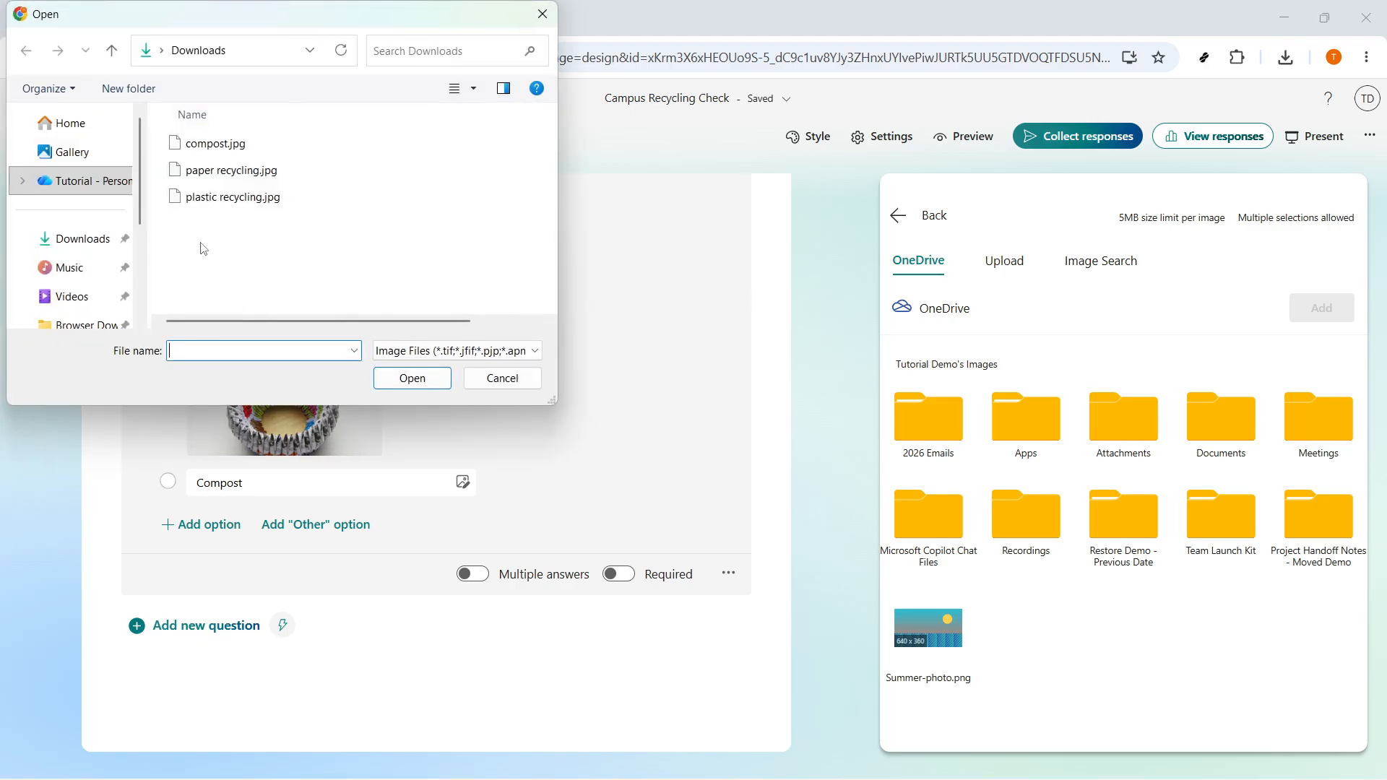
left_click(216, 144)
left_click(413, 378)
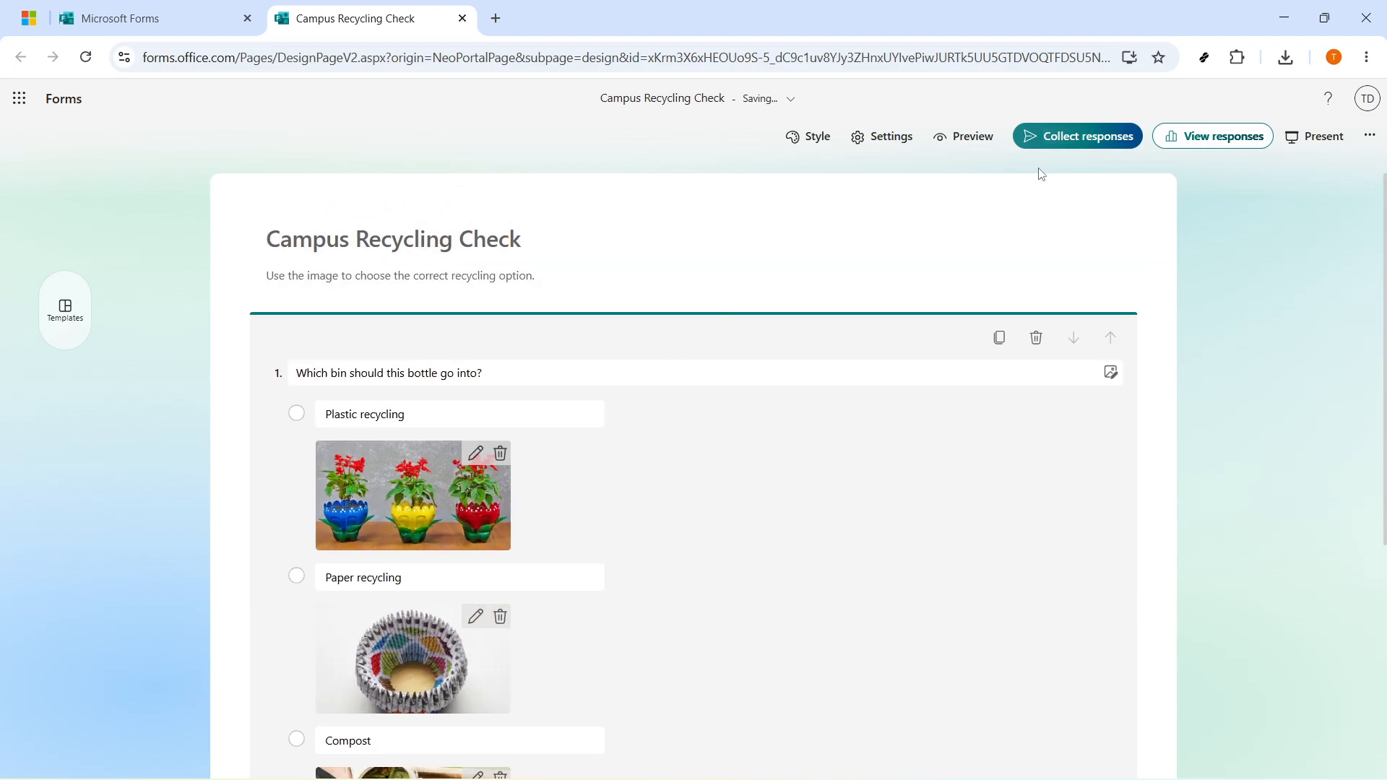
Preview the form and try selecting the Plastic recycling, Paper recycling and Compost answers in turn.
left_click(966, 140)
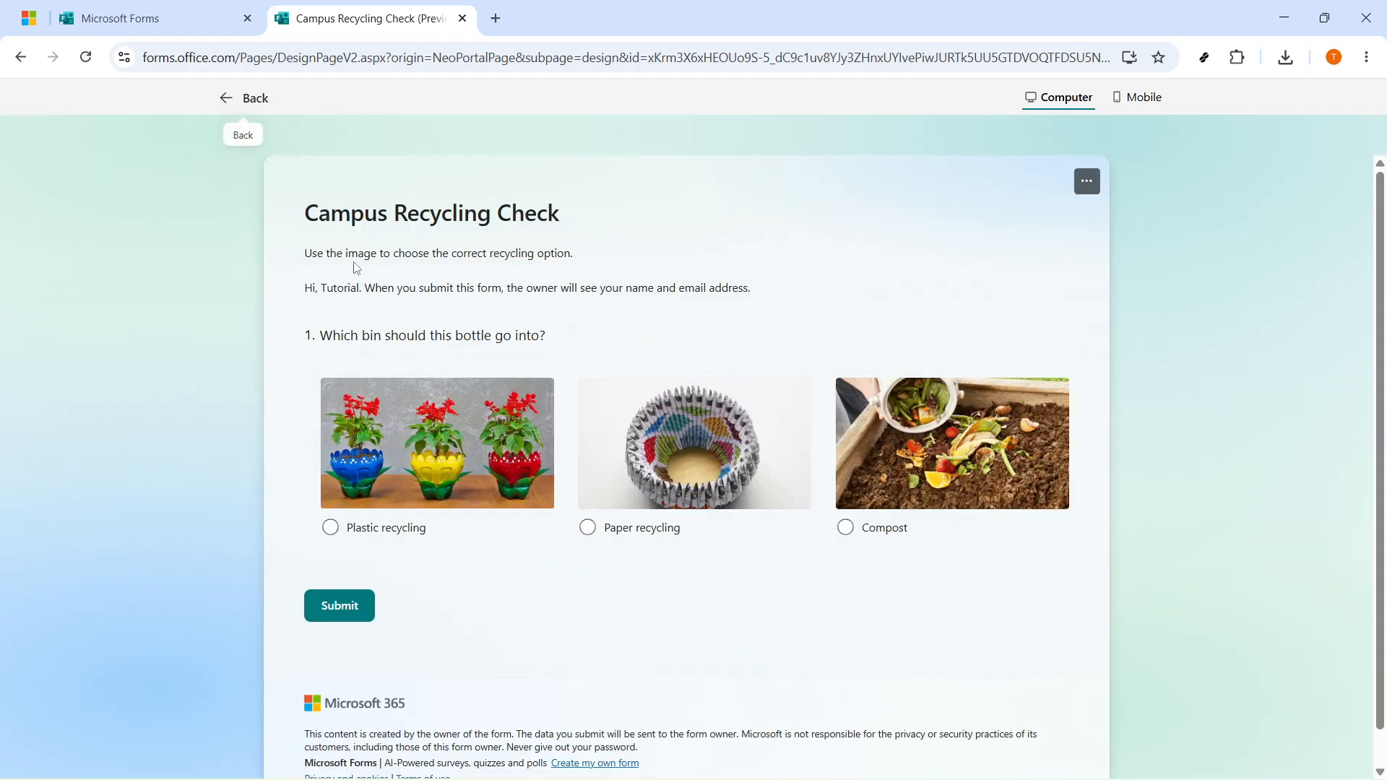
left_click(352, 534)
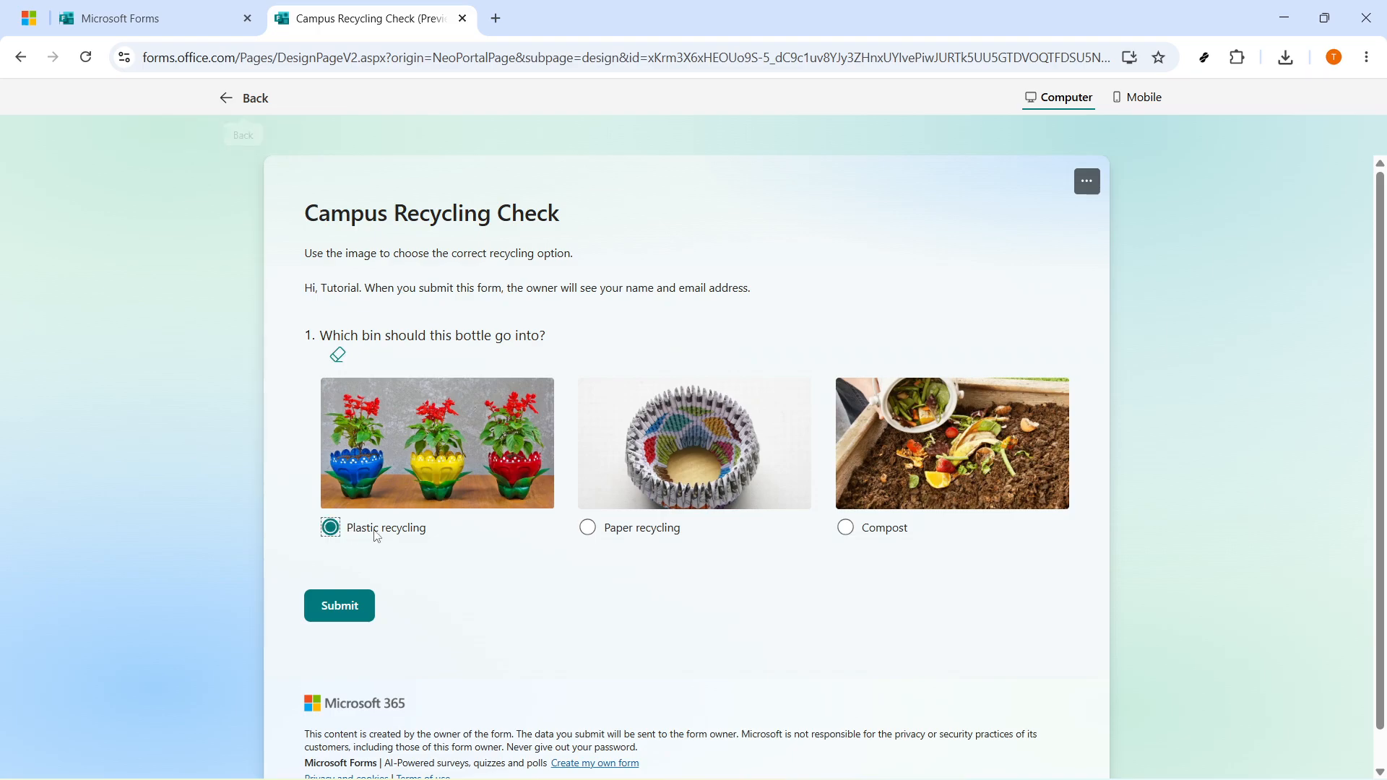
left_click(616, 535)
left_click(864, 530)
Test the preview's answer choices by their images, finishing with Plastic recycling selected.
left_click_drag(553, 334, 323, 342)
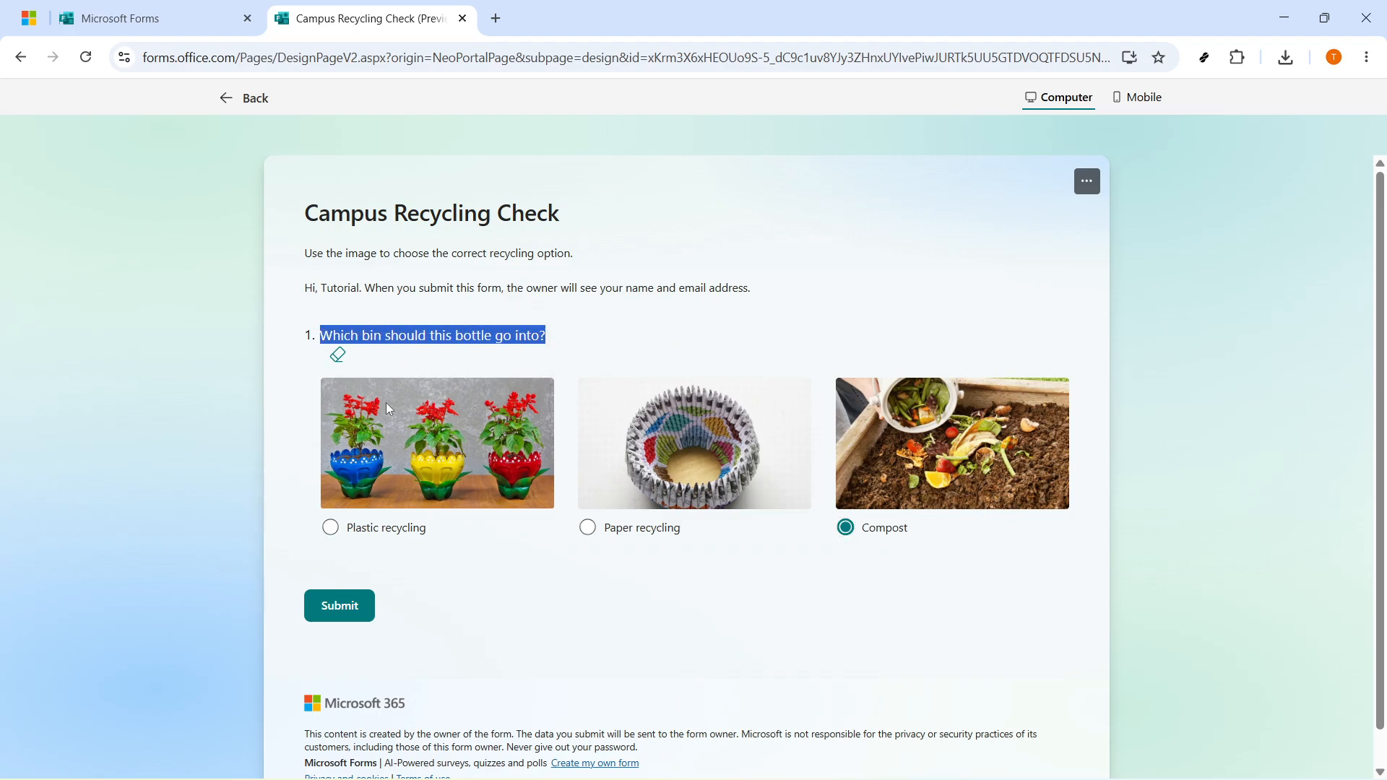
left_click(377, 461)
left_click(647, 478)
left_click(950, 477)
left_click(574, 341)
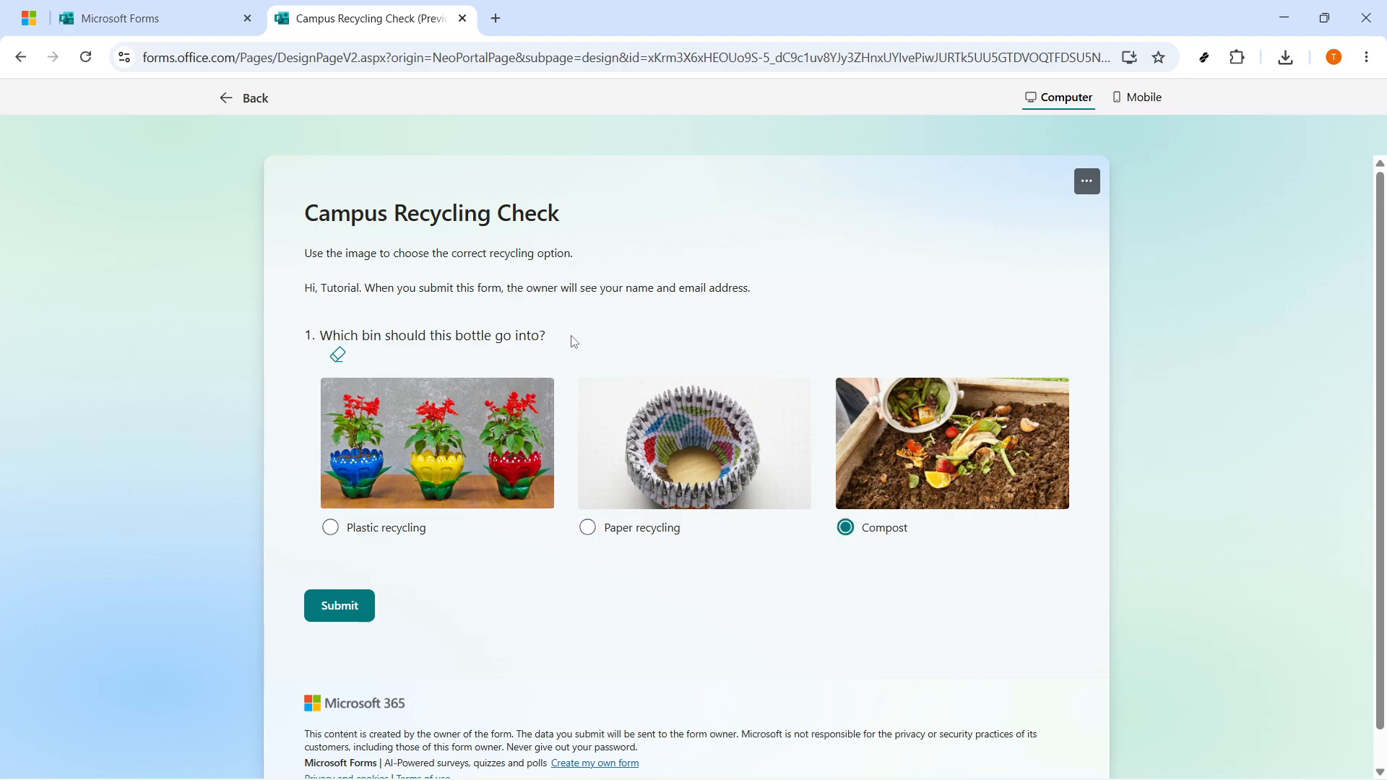
left_click(423, 406)
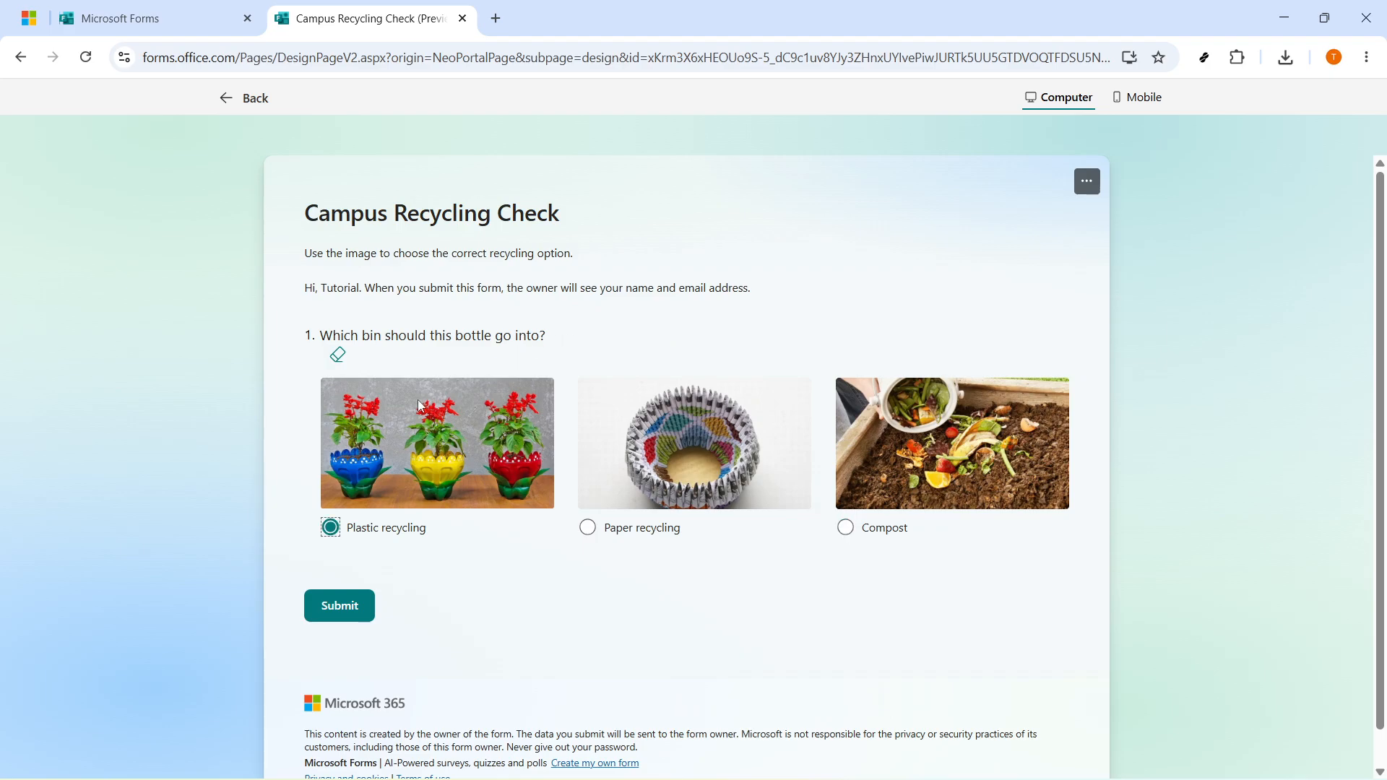